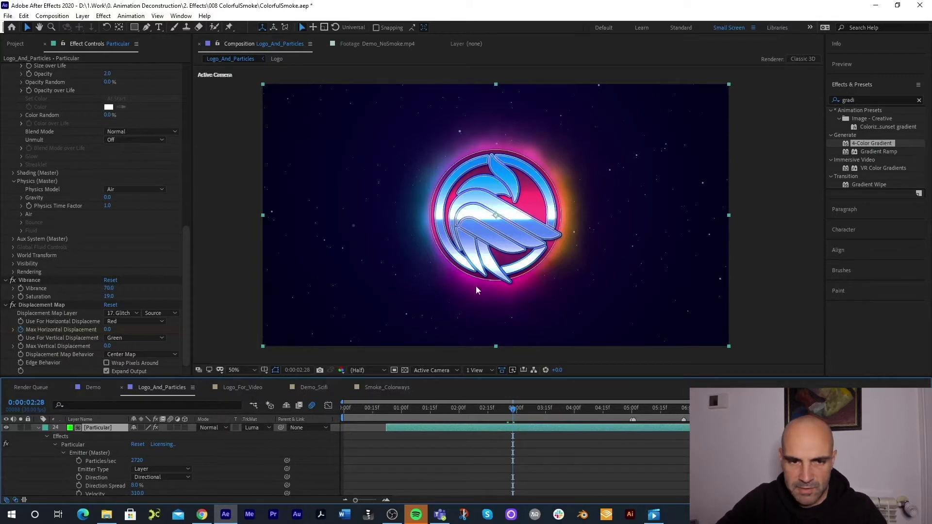
# - Review the rendered Logo_And_Particles video, skimming to the glitched part, then close it
pyautogui.moveTo(513, 408); pyautogui.dragTo(466, 410)
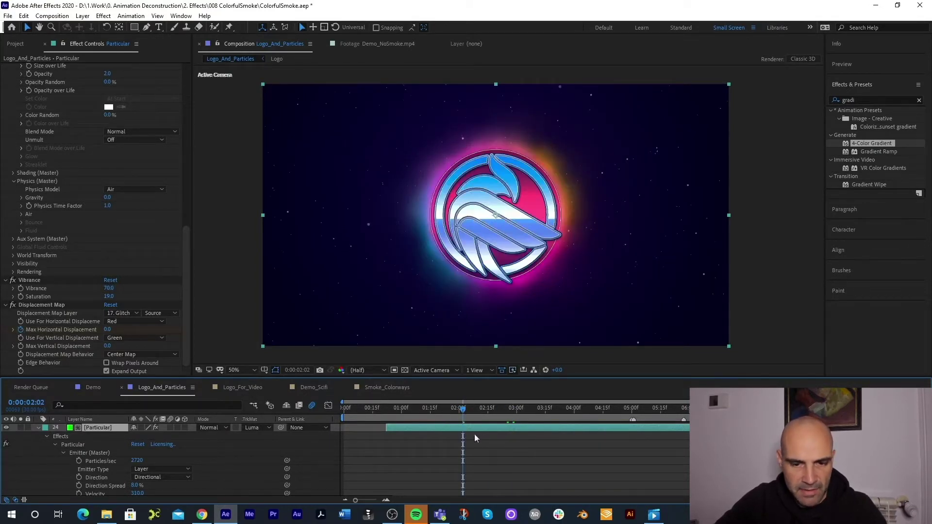
pyautogui.click(654, 515)
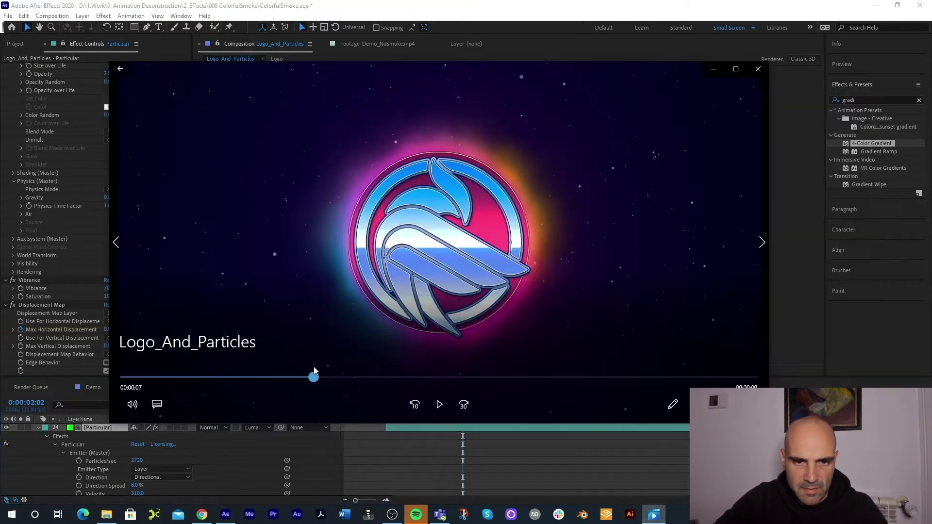
pyautogui.moveTo(312, 369)
pyautogui.mouseDown()
pyautogui.moveTo(330, 363)
pyautogui.moveTo(286, 360)
pyautogui.moveTo(314, 359)
pyautogui.mouseUp()
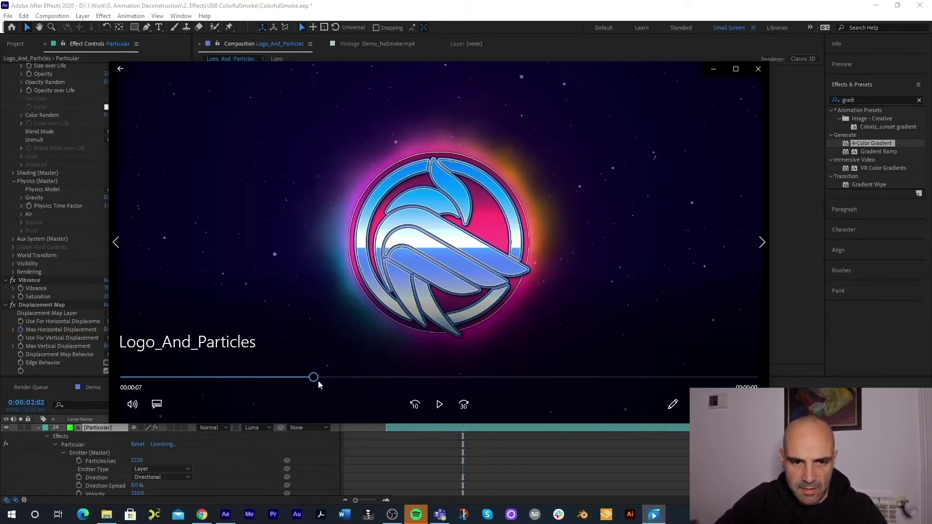
pyautogui.moveTo(314, 378); pyautogui.dragTo(339, 377)
pyautogui.click(713, 68)
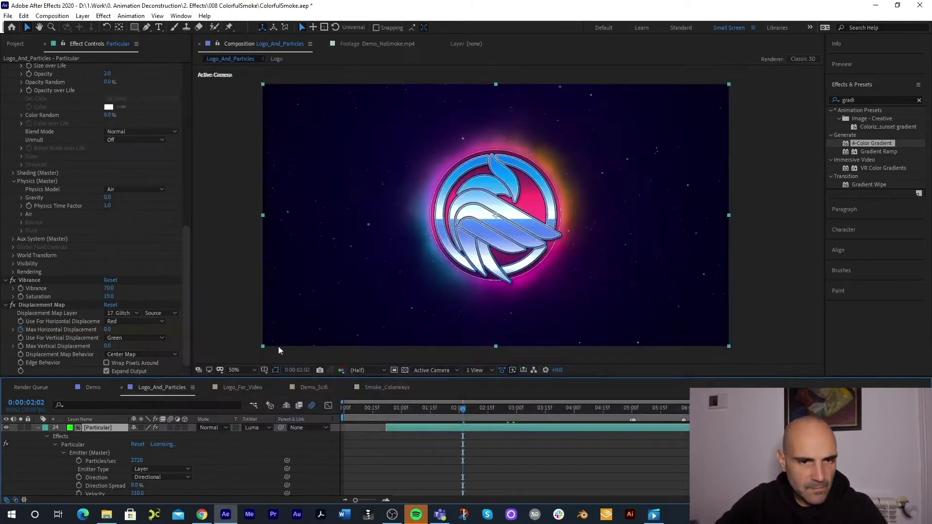
# - Switch to Demo_Scifi and scrub through the logo reveal to frame 0:00:02:00
pyautogui.click(315, 388)
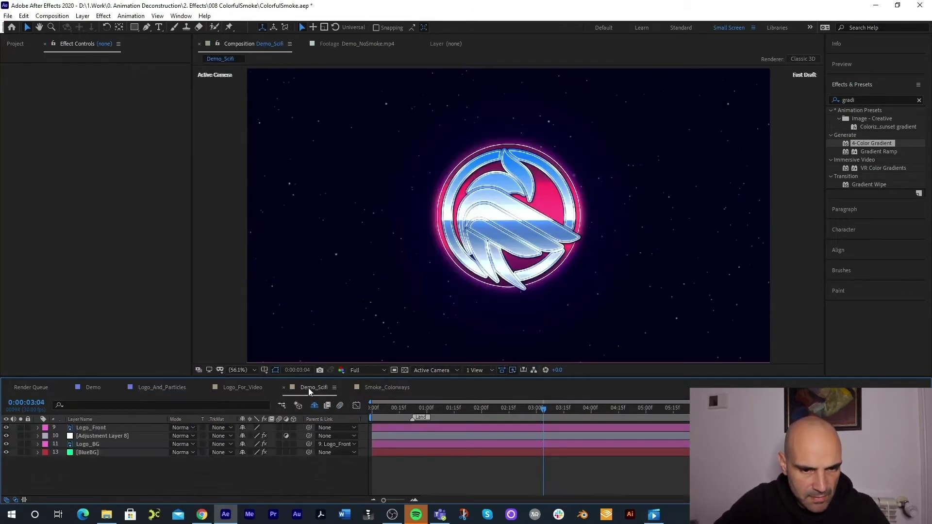
pyautogui.click(412, 409)
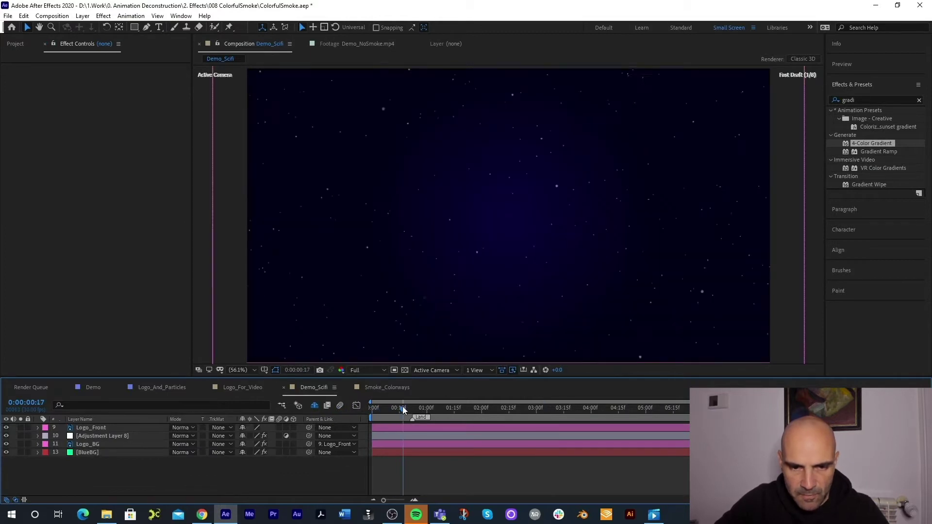
pyautogui.click(463, 410)
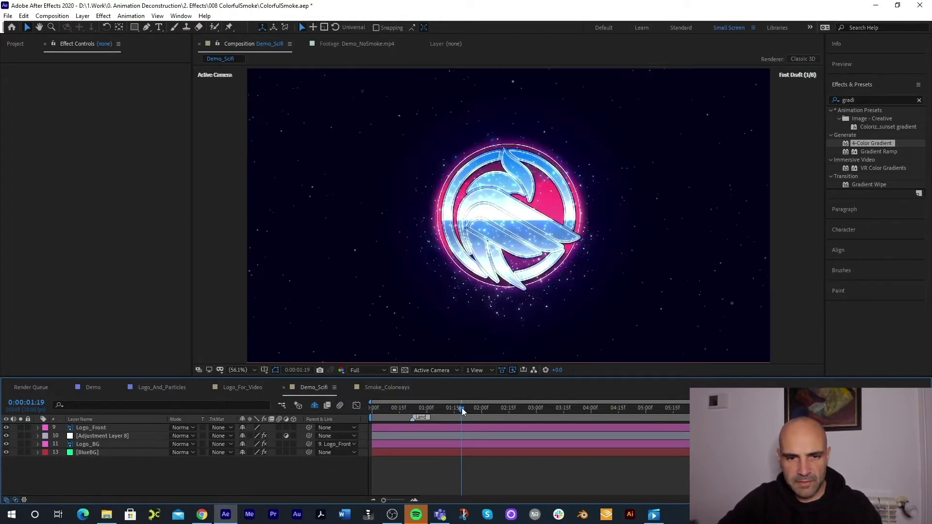
pyautogui.click(499, 410)
pyautogui.click(482, 411)
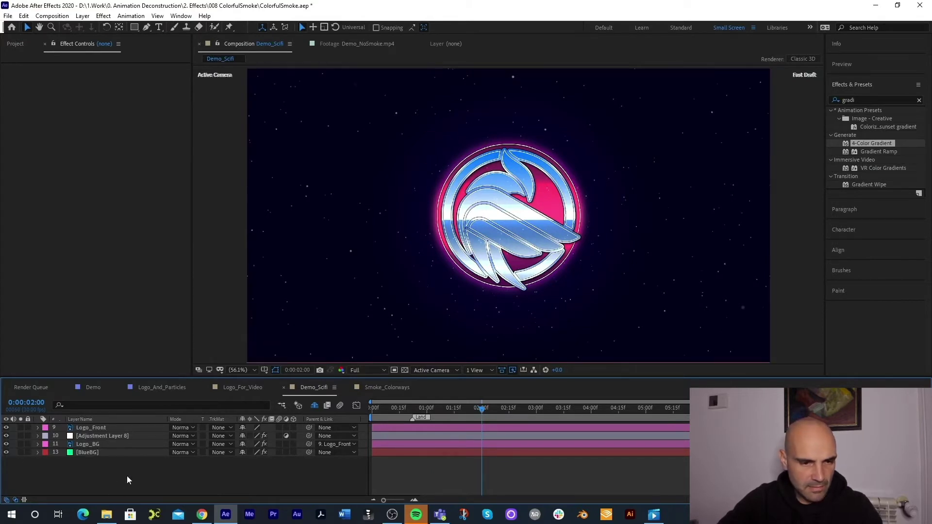
pyautogui.scroll(3, 87, 456)
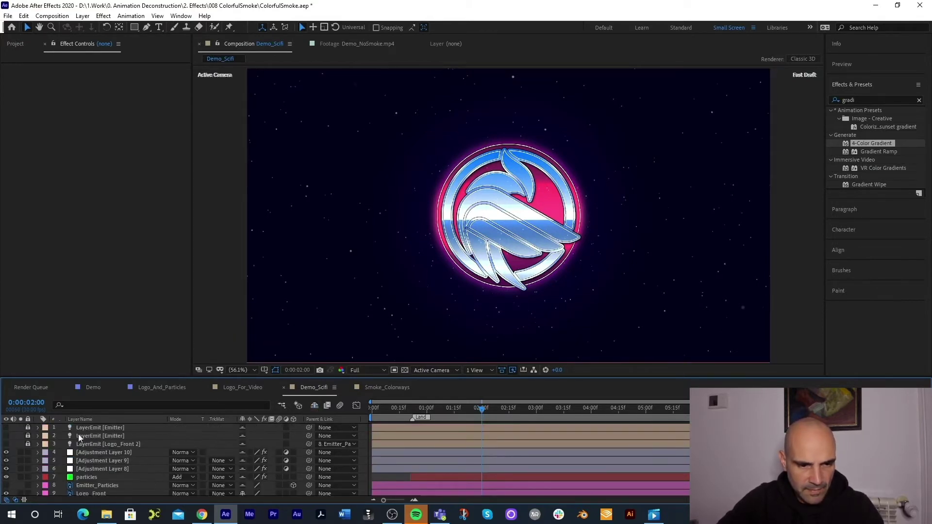
pyautogui.scroll(-3, 94, 460)
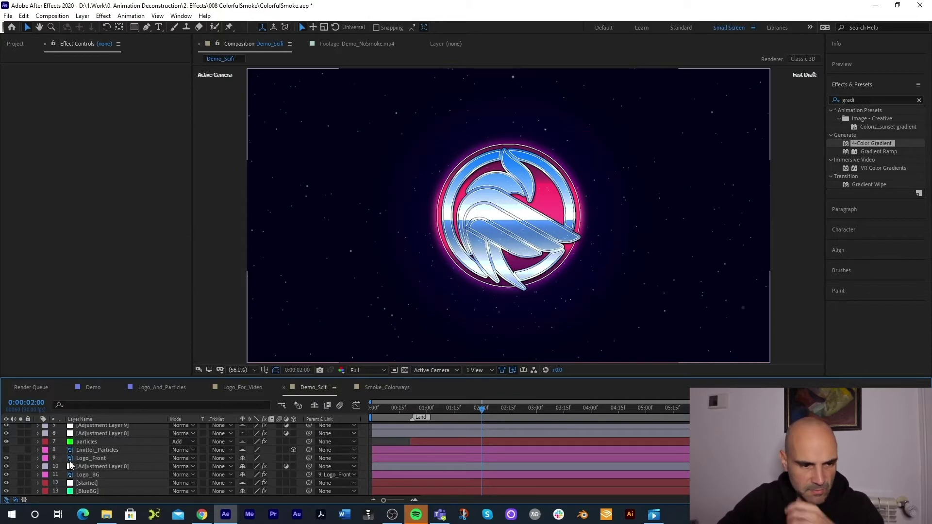
# - Solo BlueBG, Logo_BG, Adjustment Layer 8 and Logo_Front, hide shy layers, then unsolo Logo_BG
pyautogui.click(20, 492)
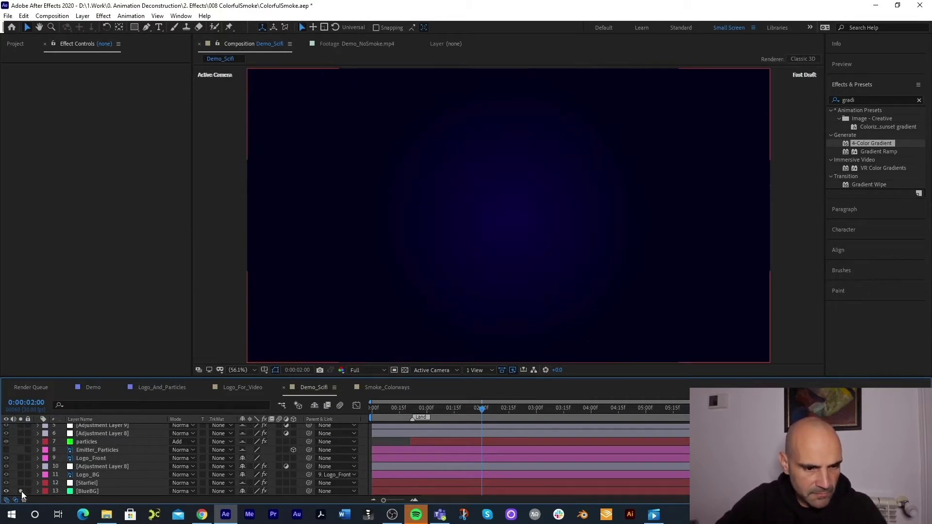
pyautogui.click(20, 475)
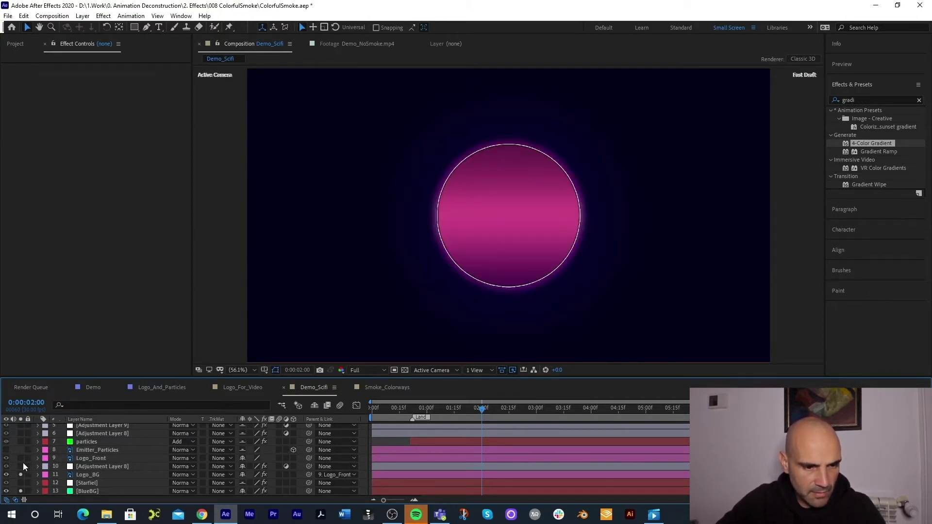
pyautogui.click(21, 467)
pyautogui.click(20, 458)
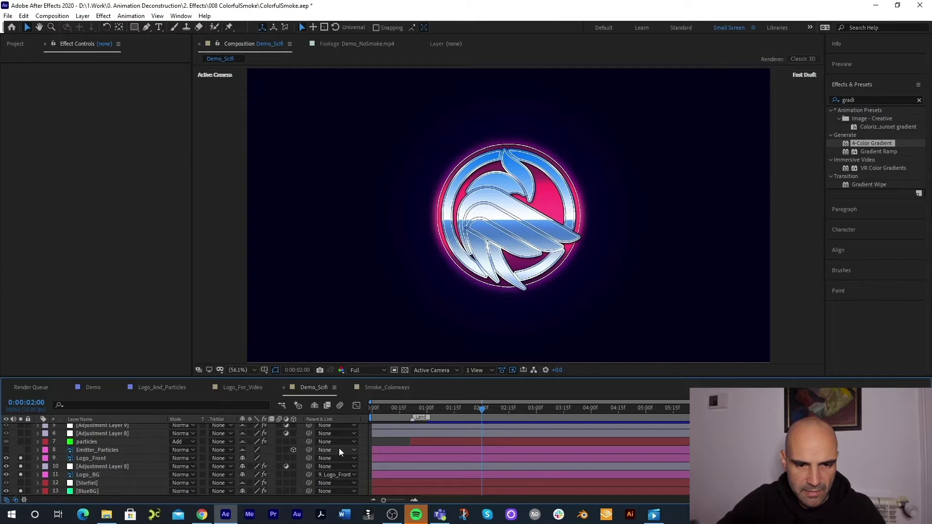
pyautogui.click(314, 406)
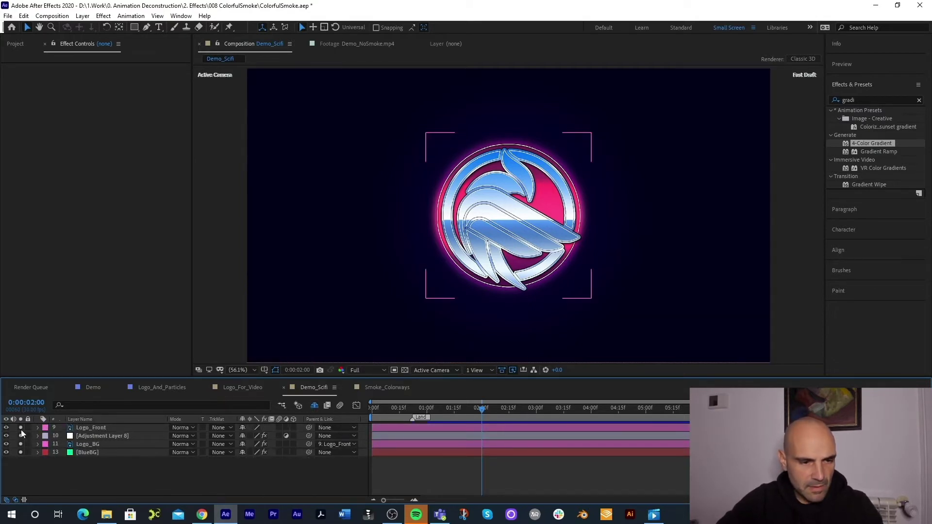
pyautogui.click(21, 445)
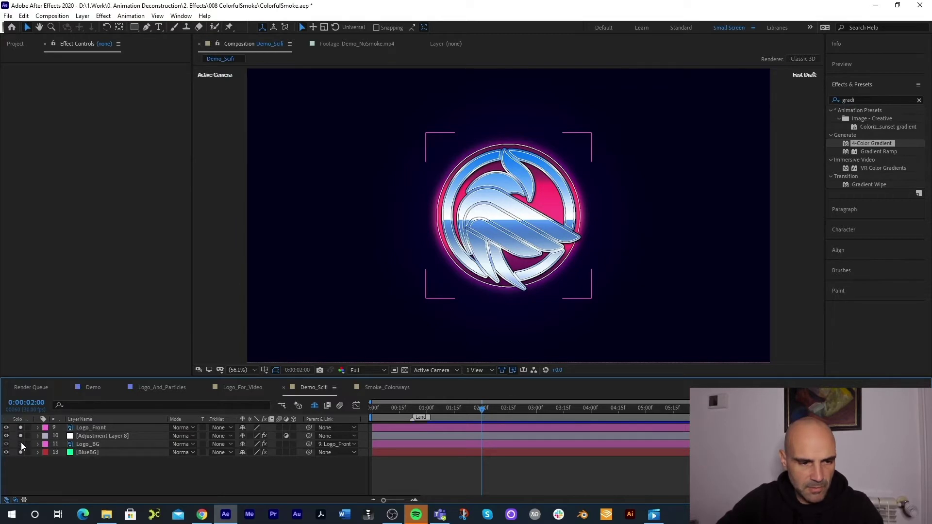
pyautogui.click(20, 444)
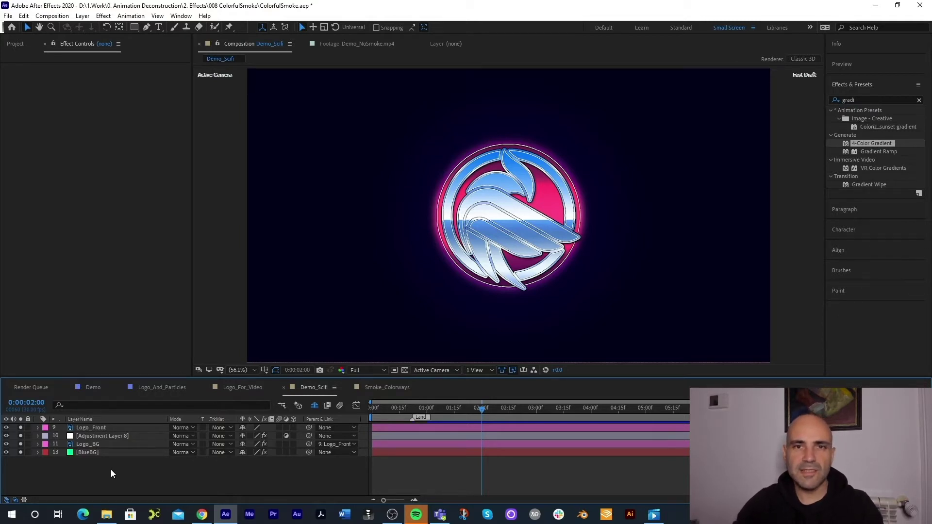
# - Create a new comp-sized solid layer named 'Particular' from the timeline's New > Solid menu
pyautogui.rightClick(83, 470)
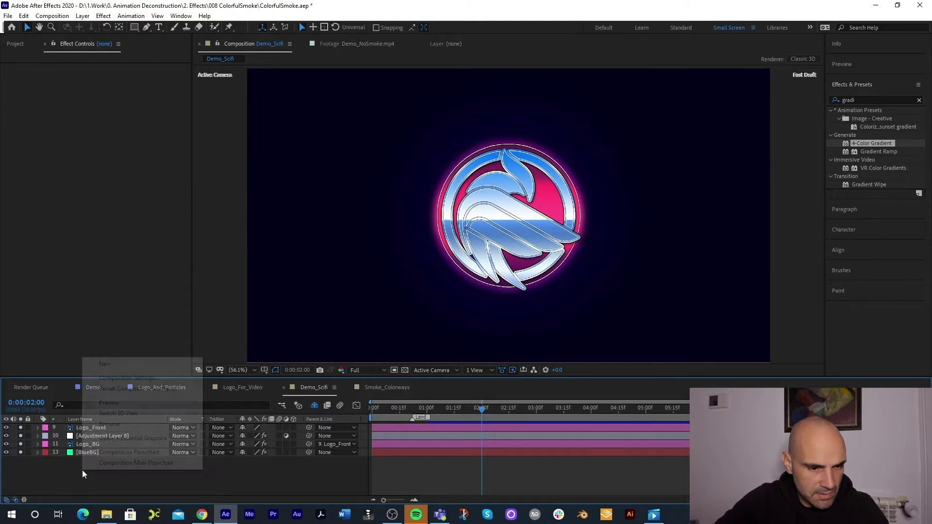
pyautogui.moveTo(135, 363)
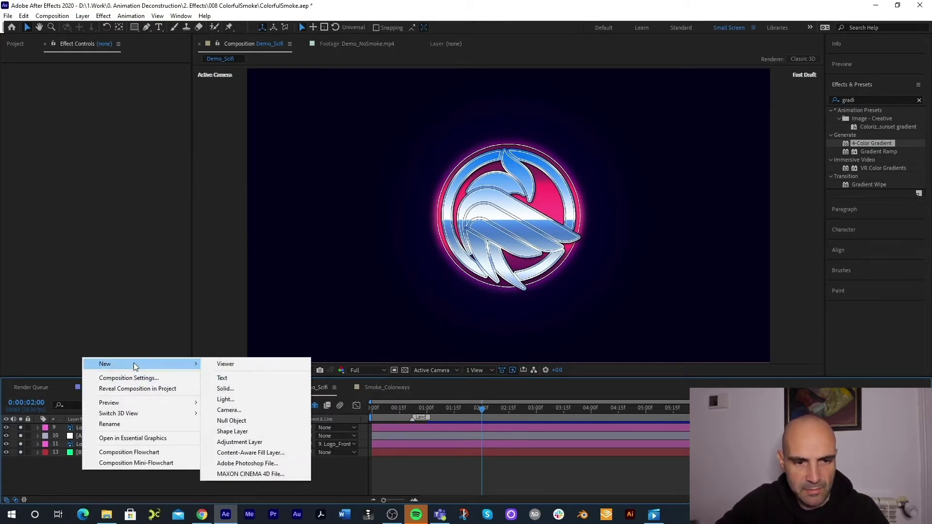
pyautogui.click(225, 388)
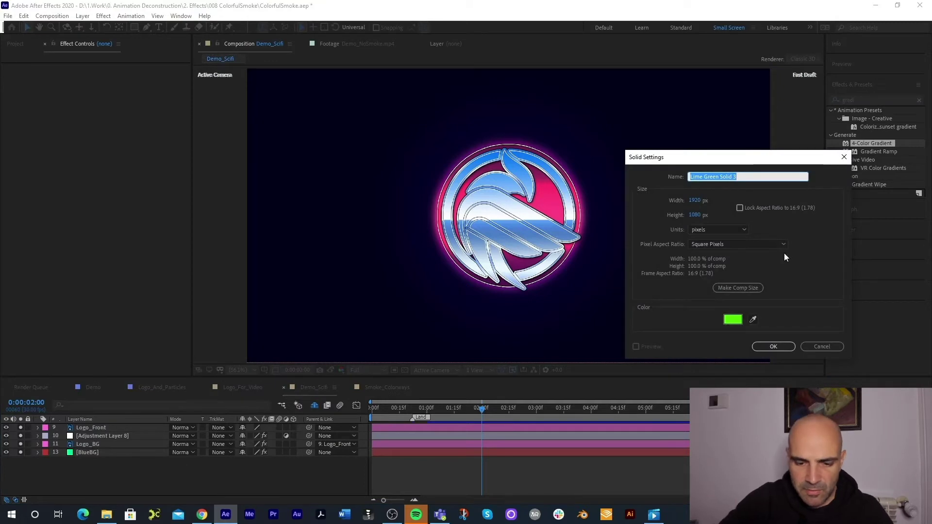
pyautogui.write('Particular')
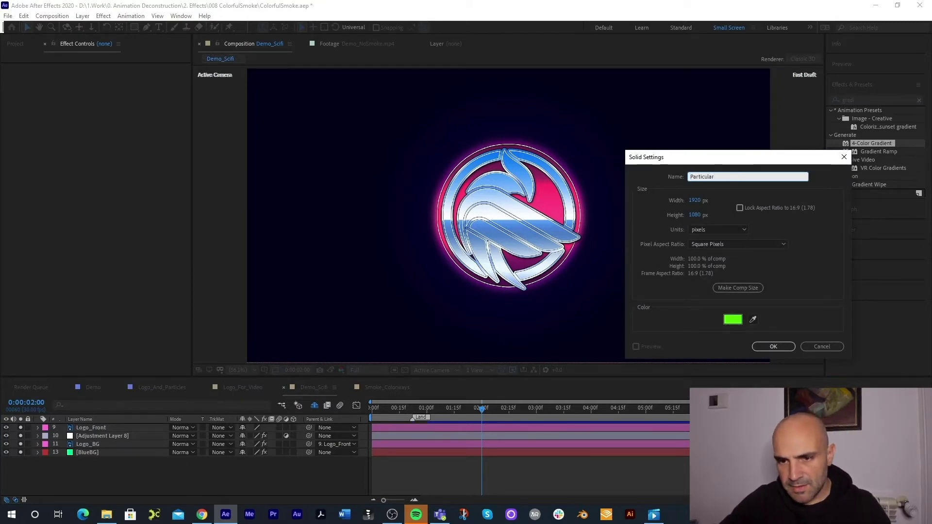
pyautogui.click(775, 347)
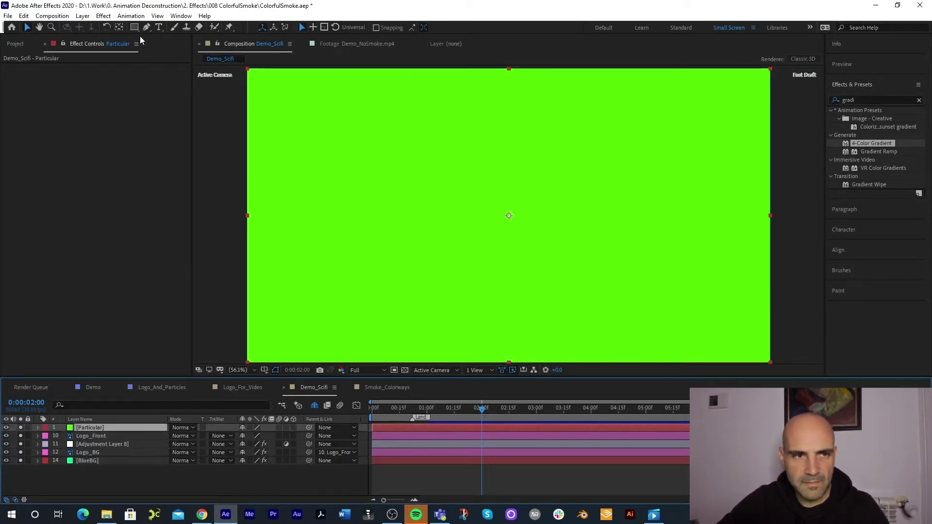
# - Apply Trapcode Particular to the solid via a 'part' search, unsolo the logo layers, and scrub ahead
pyautogui.doubleClick(871, 99)
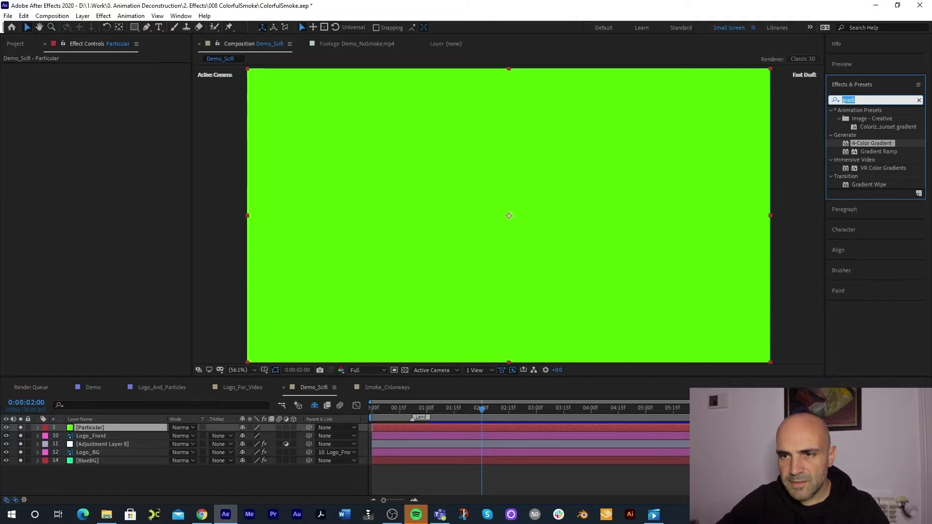
pyautogui.write('part')
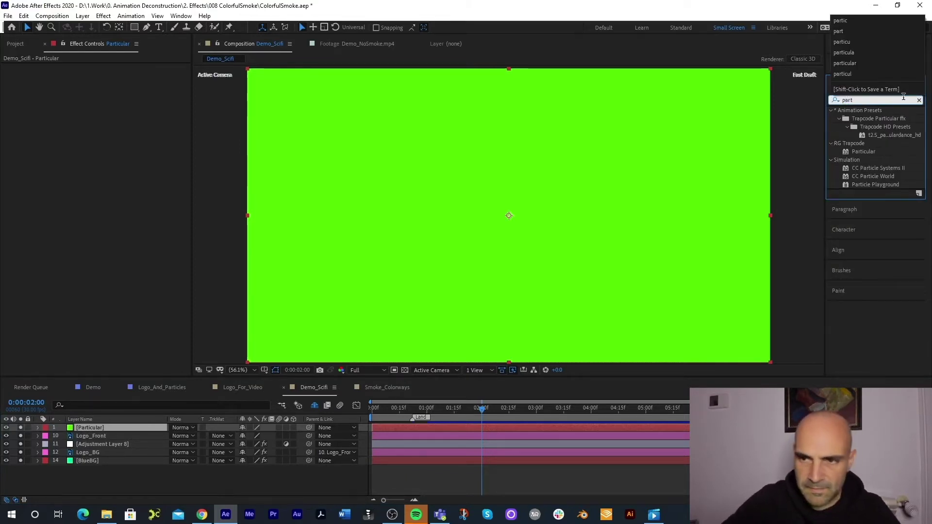
pyautogui.click(862, 151)
pyautogui.moveTo(858, 153); pyautogui.dragTo(527, 152)
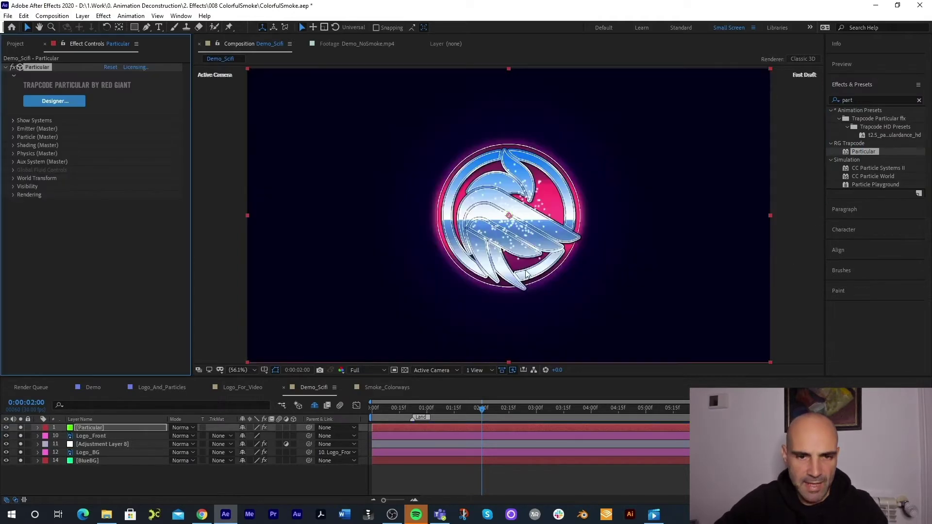
pyautogui.moveTo(20, 436); pyautogui.dragTo(21, 452)
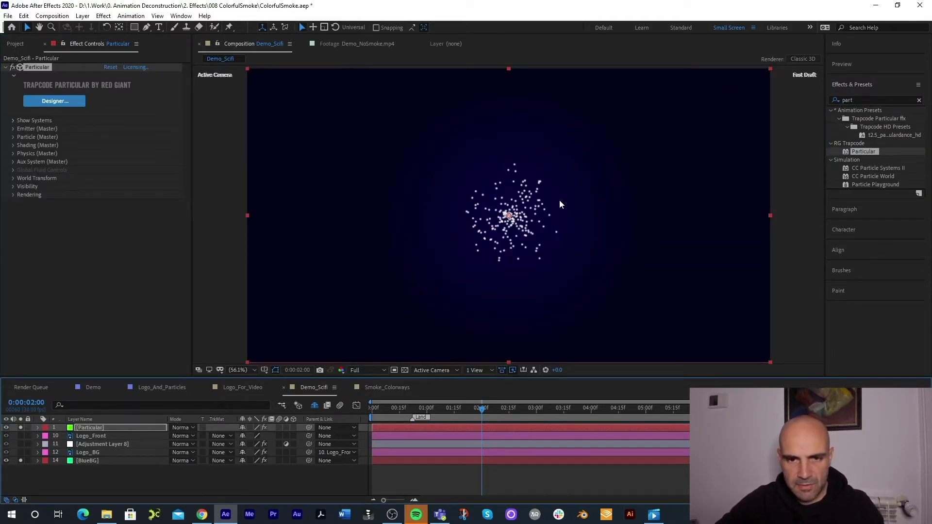
pyautogui.moveTo(485, 412); pyautogui.dragTo(600, 410)
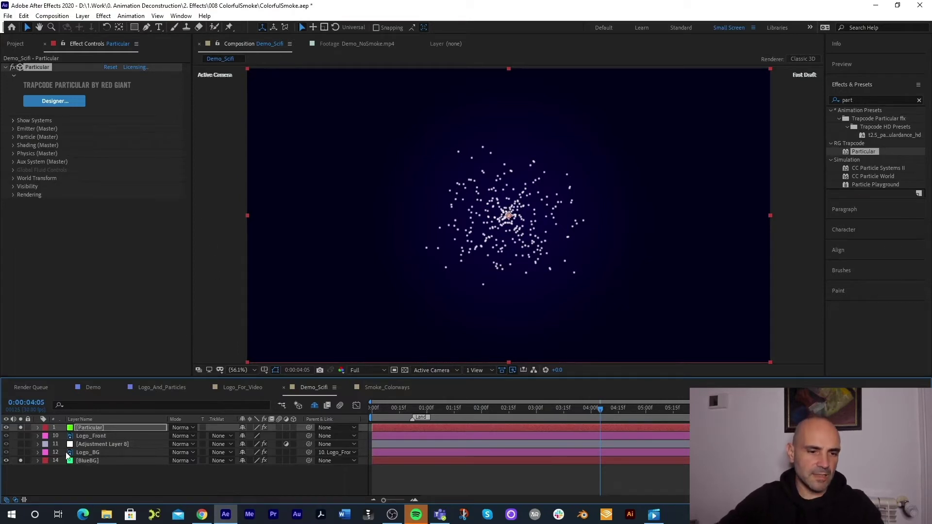
# - Solo Logo_BG, duplicate it as Logo_BG 2, and reveal its Opacity keyframes
pyautogui.click(89, 455)
pyautogui.click(20, 452)
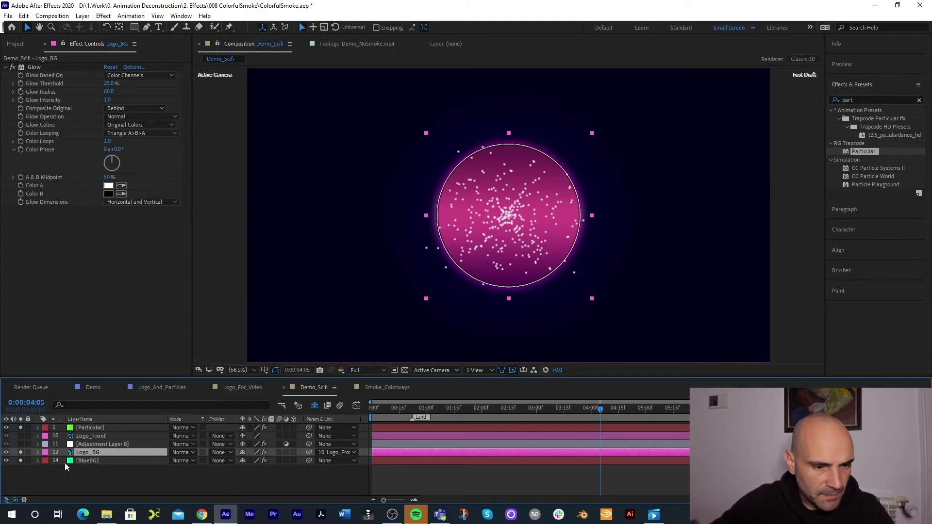
pyautogui.hotkey('ctrl', 'd')
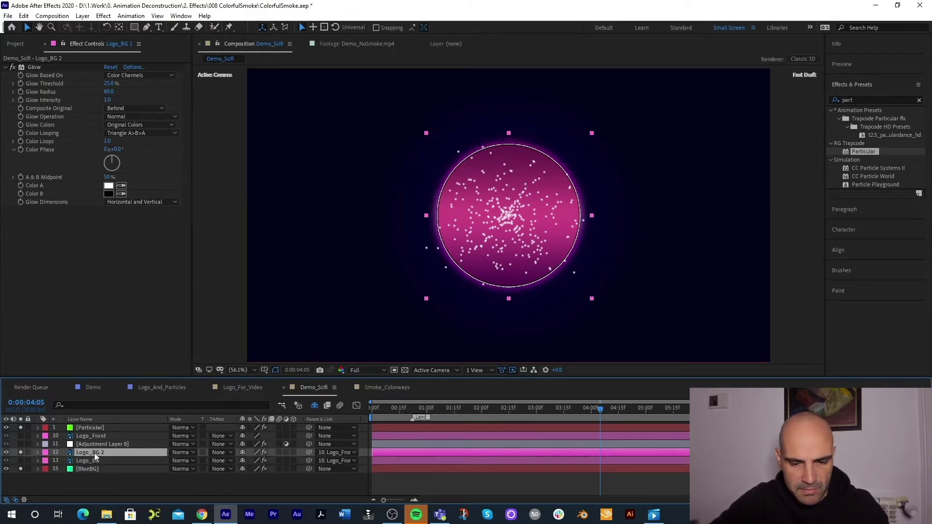
pyautogui.press('t')
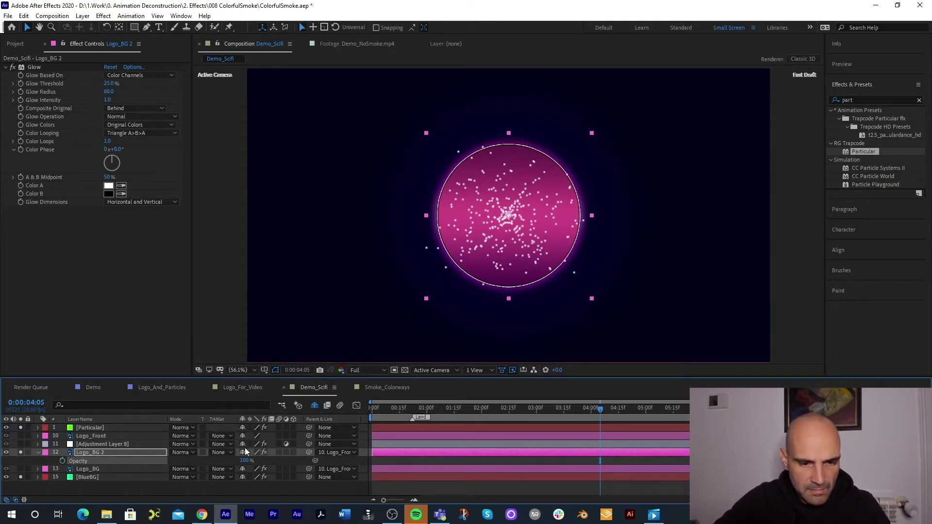
# - Set Logo_BG 2's parent to None and check the animation between 2 and 4 seconds
pyautogui.click(335, 452)
pyautogui.click(355, 279)
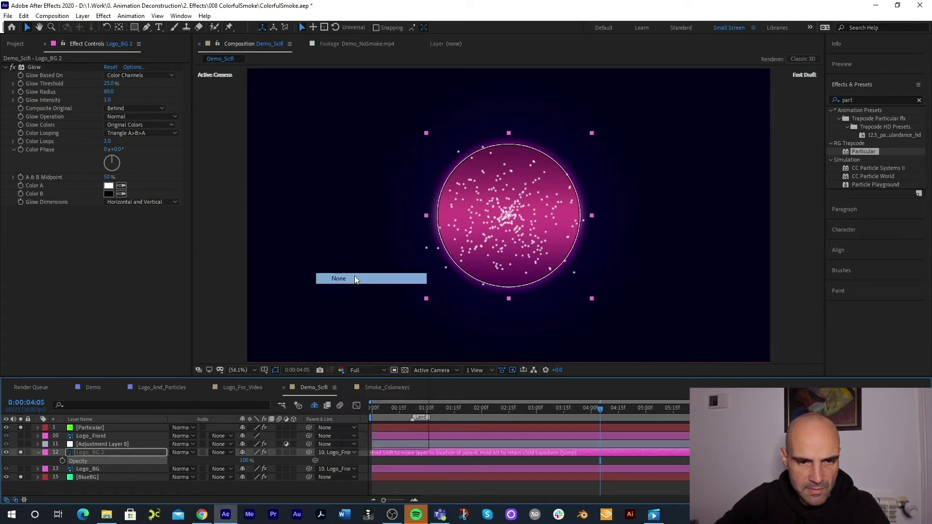
pyautogui.moveTo(600, 409)
pyautogui.mouseDown()
pyautogui.moveTo(480, 409)
pyautogui.moveTo(603, 414)
pyautogui.moveTo(595, 413)
pyautogui.mouseUp()
pyautogui.moveTo(500, 211); pyautogui.dragTo(548, 313)
pyautogui.hotkey('ctrl', 'z')
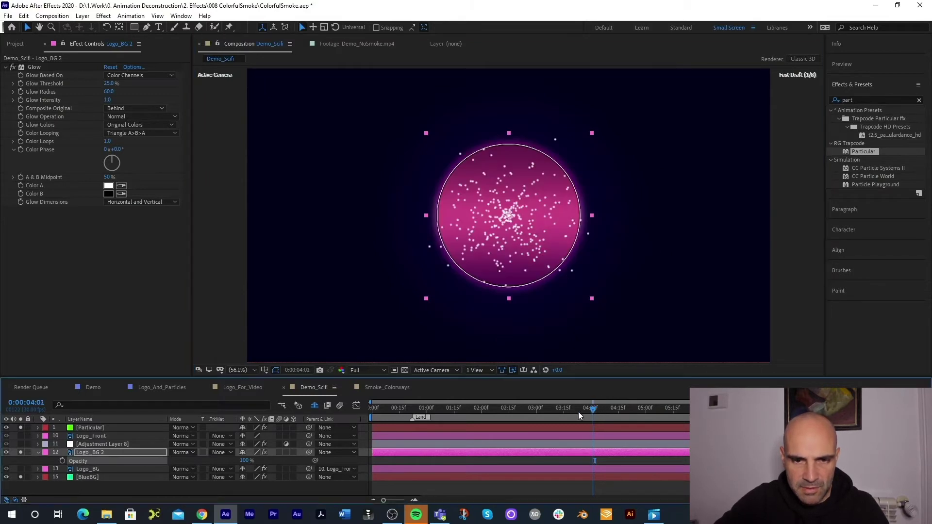
pyautogui.moveTo(578, 411); pyautogui.dragTo(604, 413)
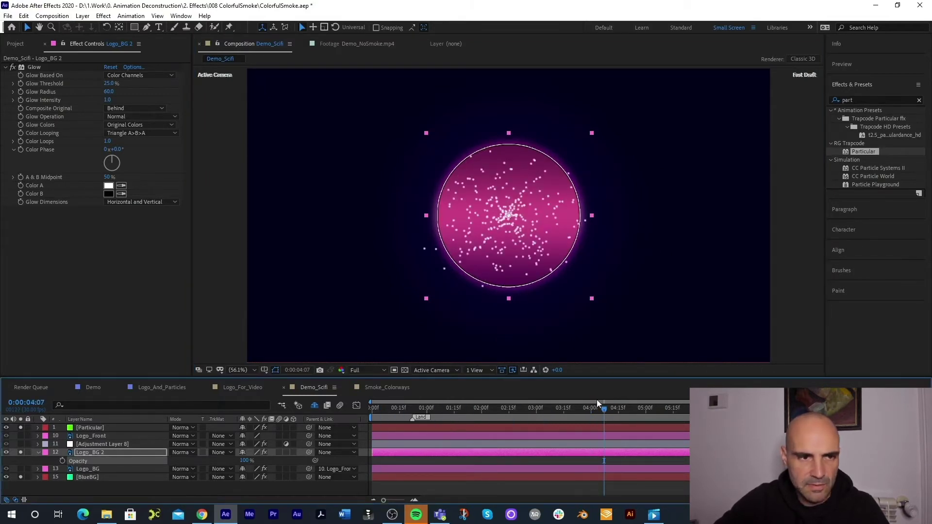
# - Delete Logo_BG 2's Glow effect and make it a 3D layer
pyautogui.click(33, 65)
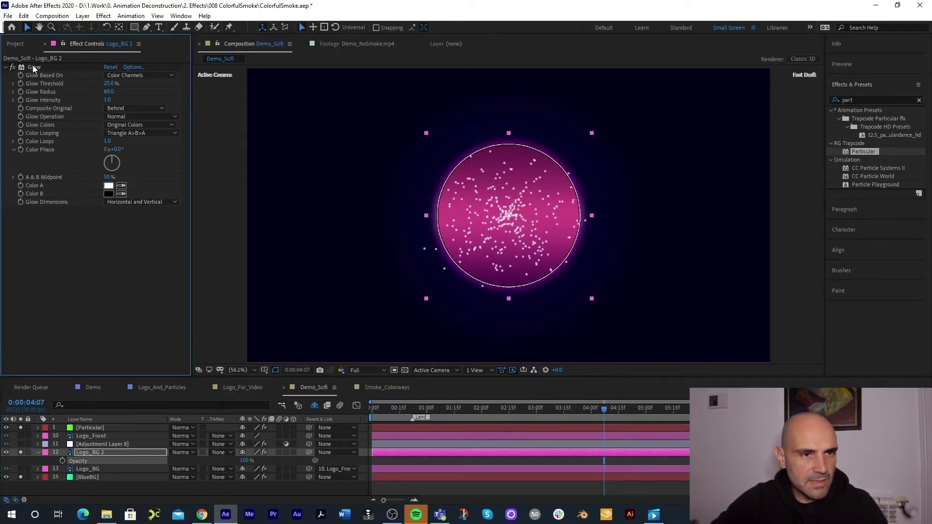
pyautogui.press('Delete')
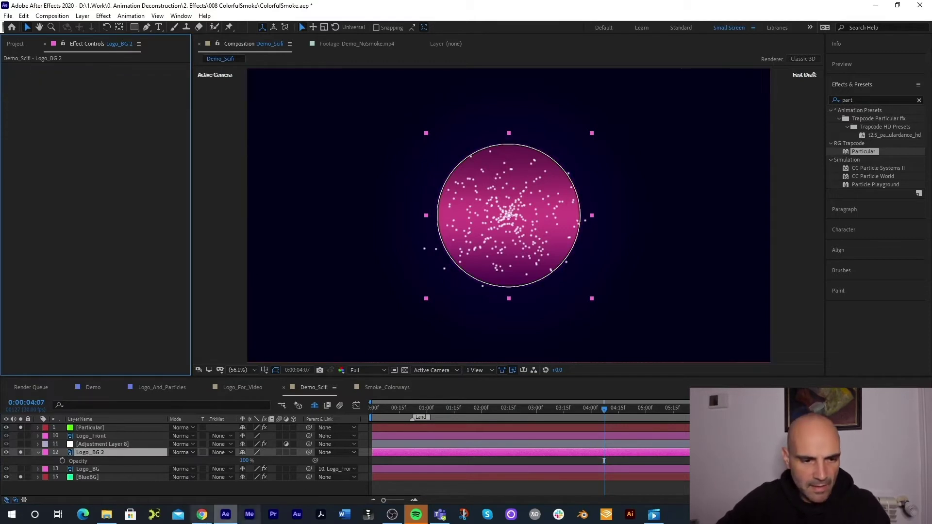
pyautogui.click(83, 427)
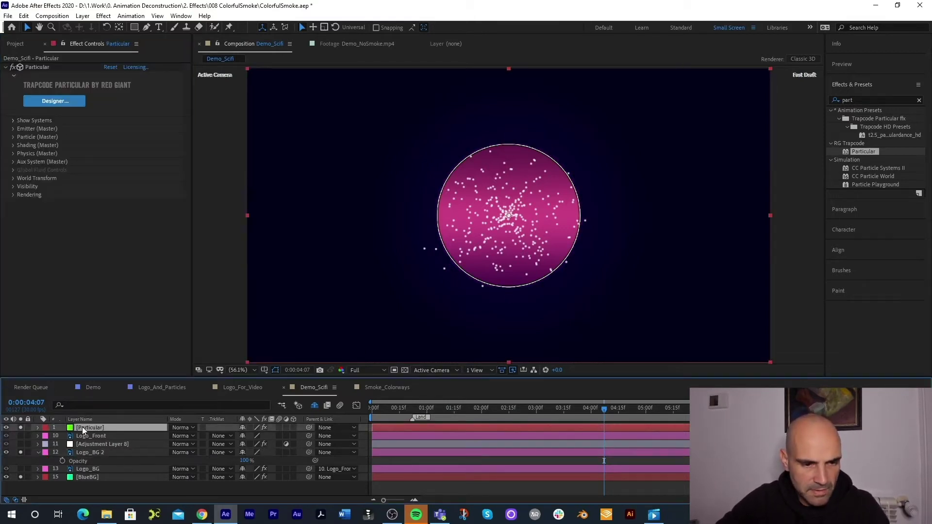
pyautogui.click(292, 451)
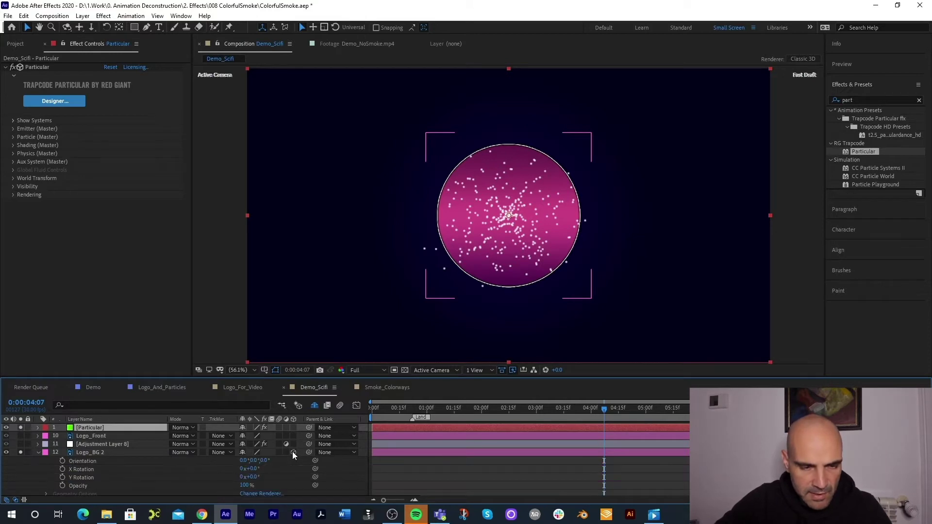
pyautogui.click(36, 452)
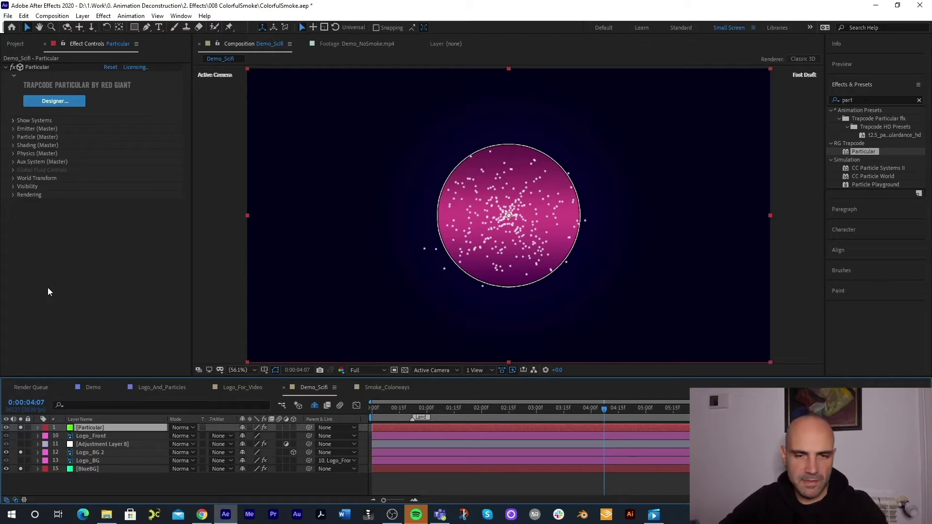
# - Expand Emitter (Master), set Emitter Type to Layer, and expand the Layer Emitter settings
pyautogui.click(13, 129)
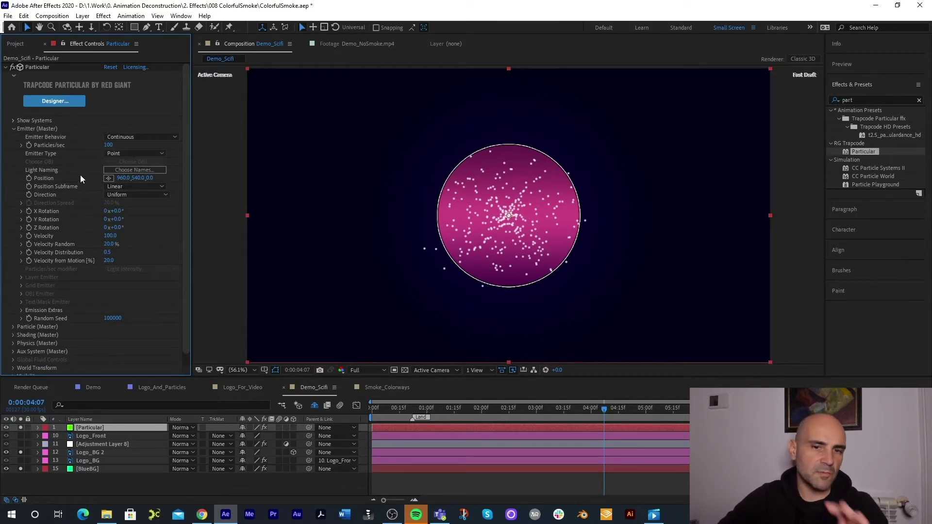
pyautogui.click(125, 154)
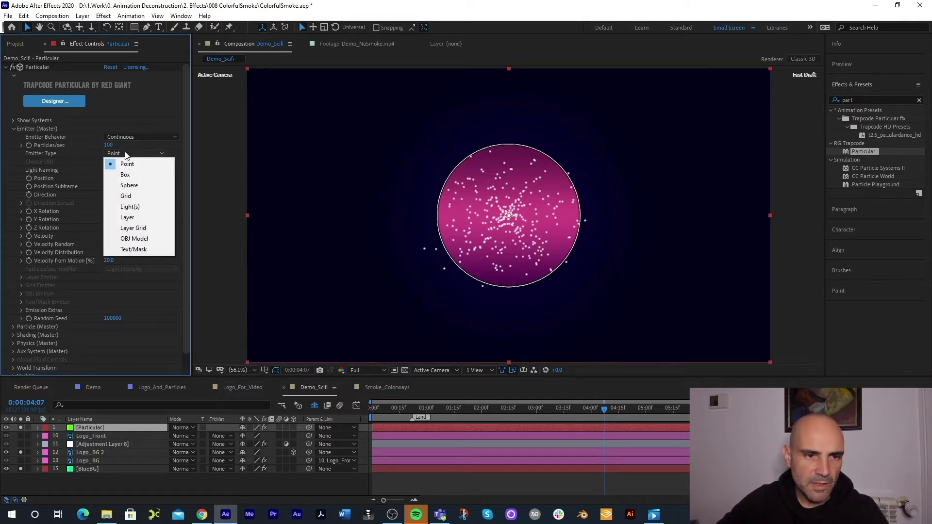
pyautogui.click(124, 219)
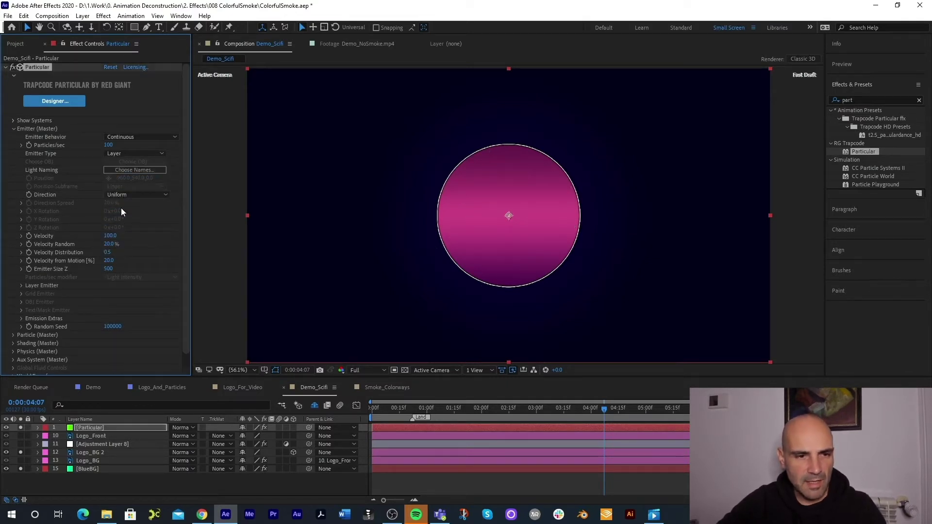
pyautogui.click(21, 286)
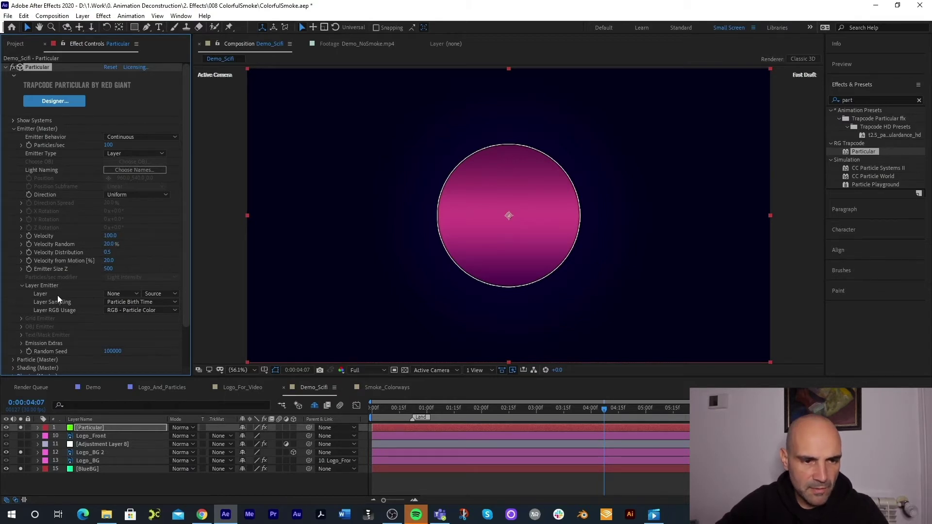
# - Choose Logo_BG 2 as Particular's emitter layer and rename that layer 'Emitter'
pyautogui.click(115, 294)
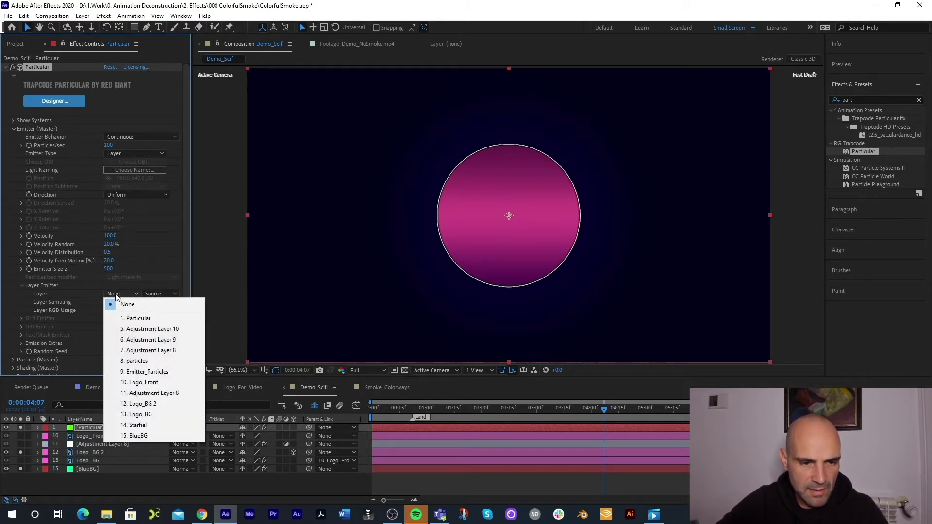
pyautogui.click(152, 404)
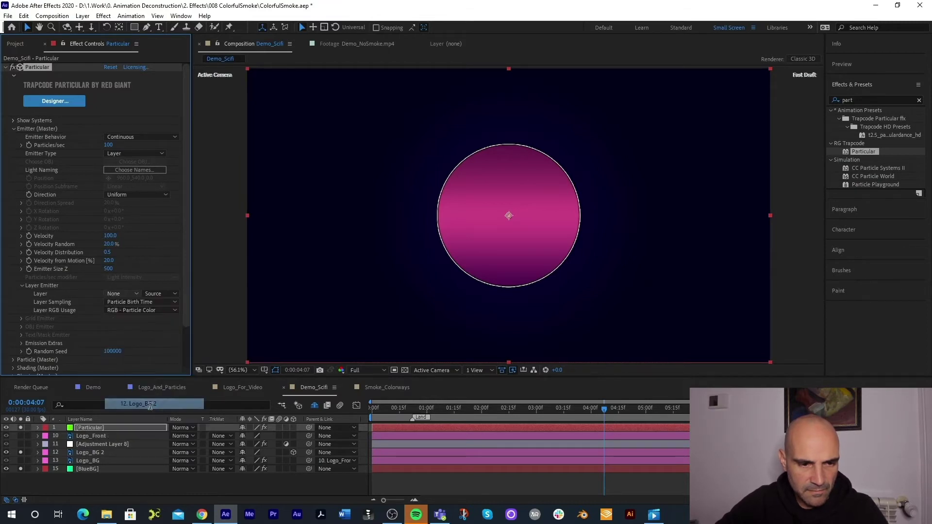
pyautogui.click(95, 453)
pyautogui.press('Return')
pyautogui.write('Emi')
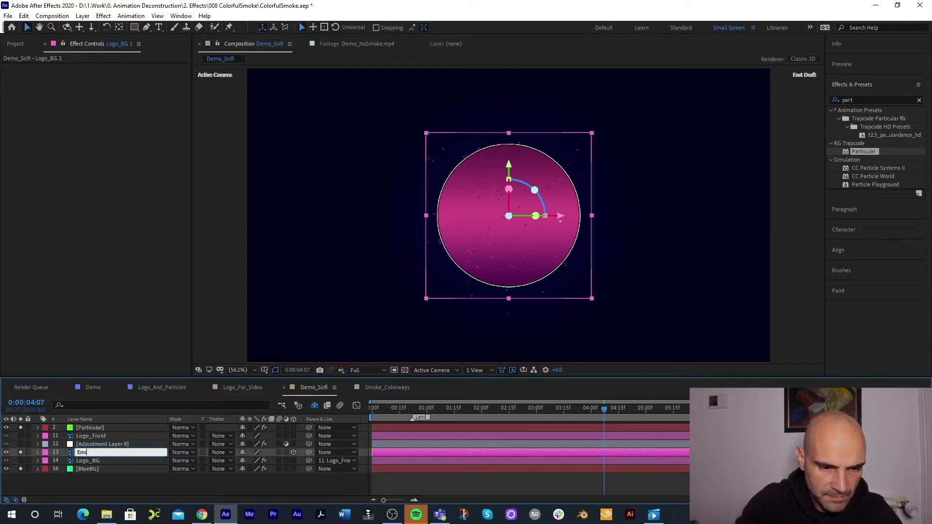
pyautogui.write('tter')
pyautogui.press('Return')
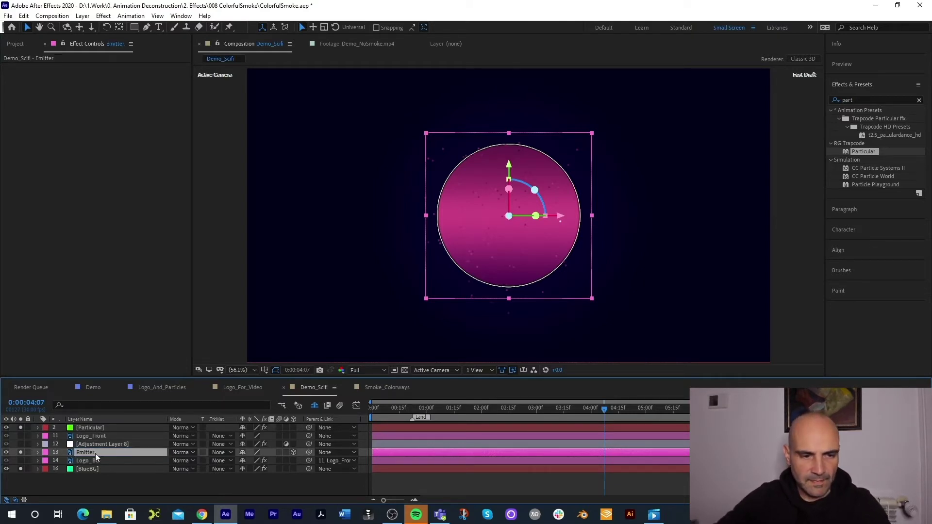
pyautogui.click(90, 428)
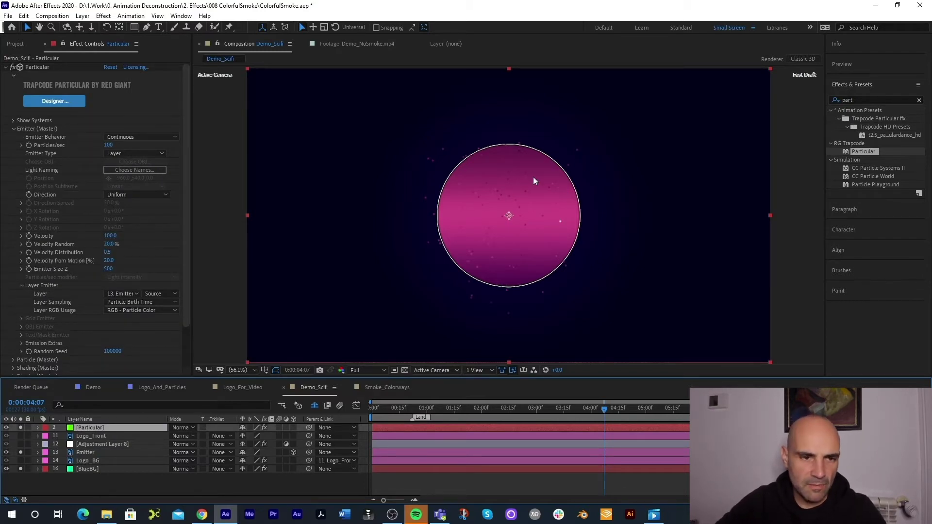
# - Set Layer RGB Usage to None and set both Emitter Size Z and Velocity to 0
pyautogui.click(111, 312)
pyautogui.click(153, 372)
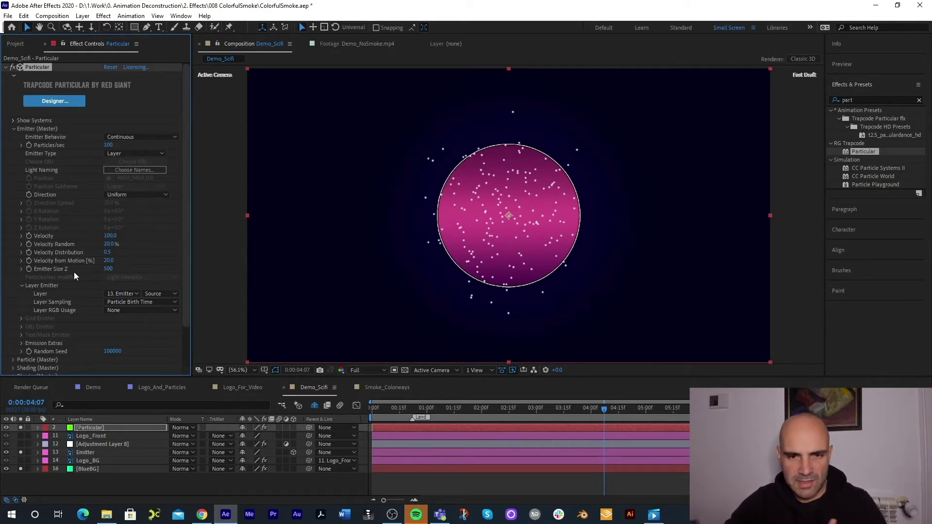
pyautogui.click(108, 268)
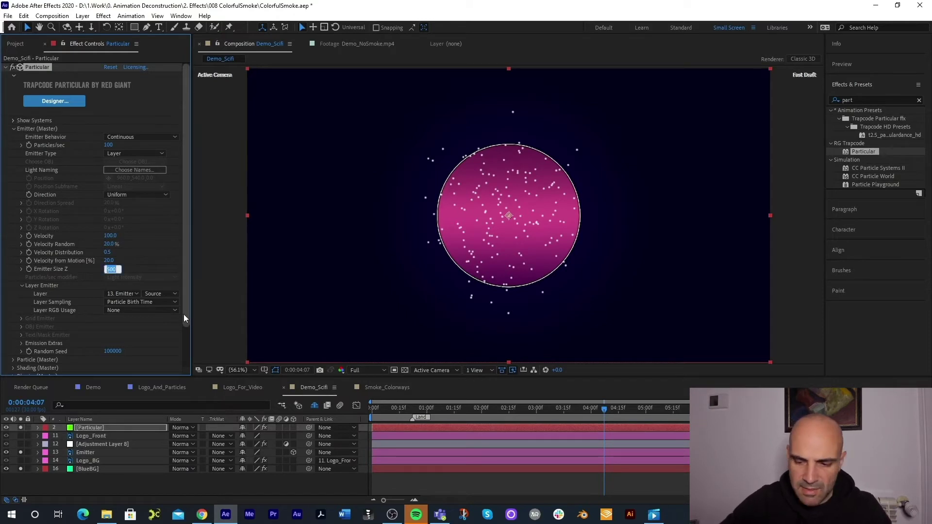
pyautogui.write('0')
pyautogui.press('Return')
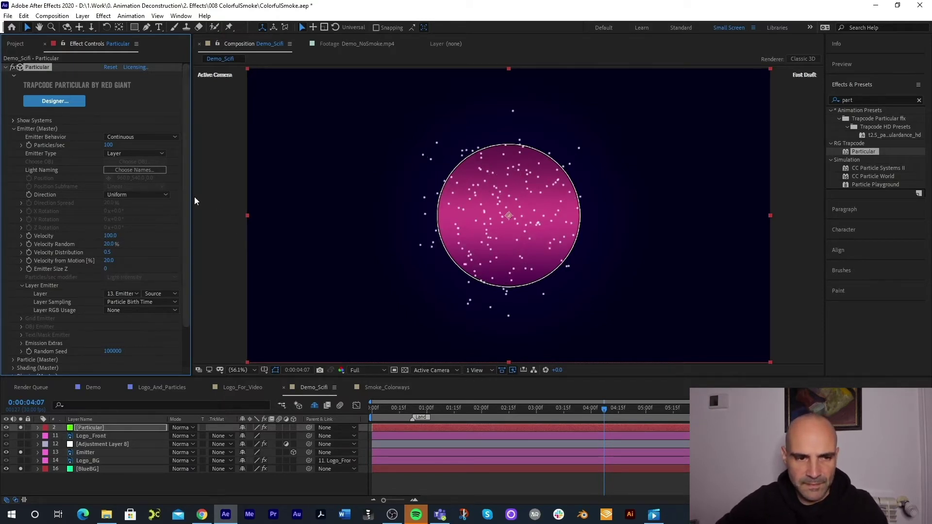
pyautogui.click(111, 236)
pyautogui.write('0')
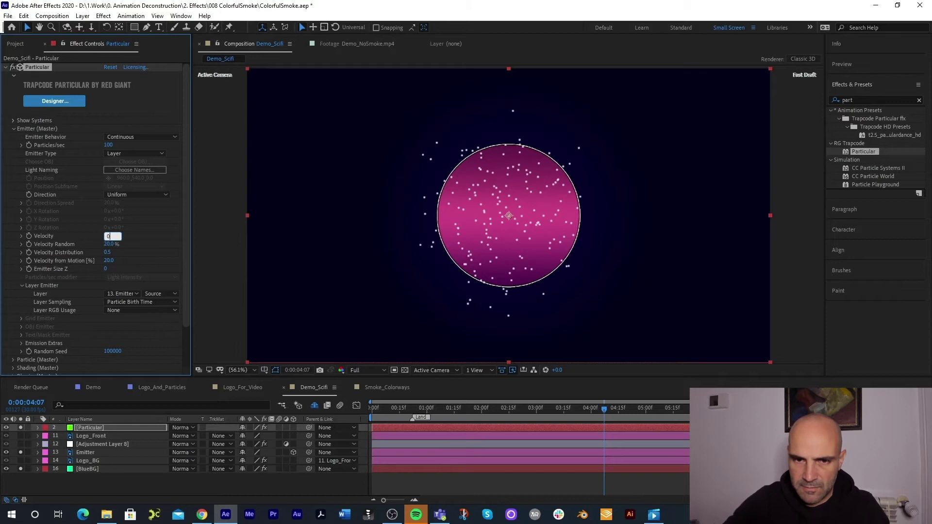
pyautogui.press('Return')
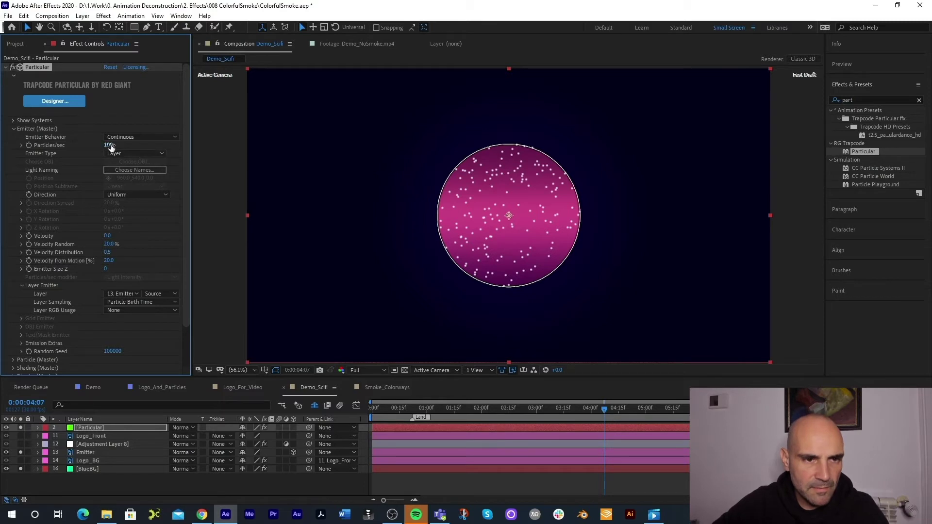
# - Scrub Particles/sec up to 2000 and switch the Composition preview resolution to Half
pyautogui.moveTo(108, 145); pyautogui.dragTo(211, 153)
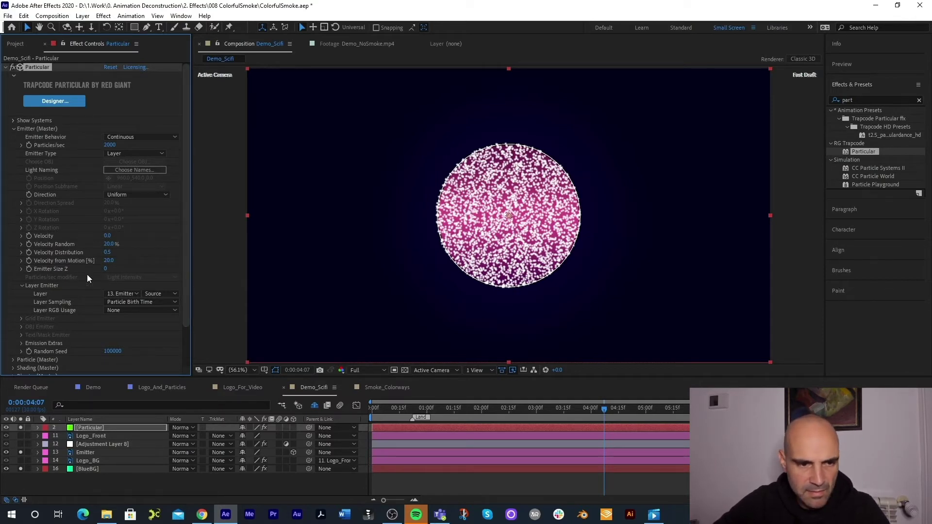
pyautogui.scroll(-2, 87, 278)
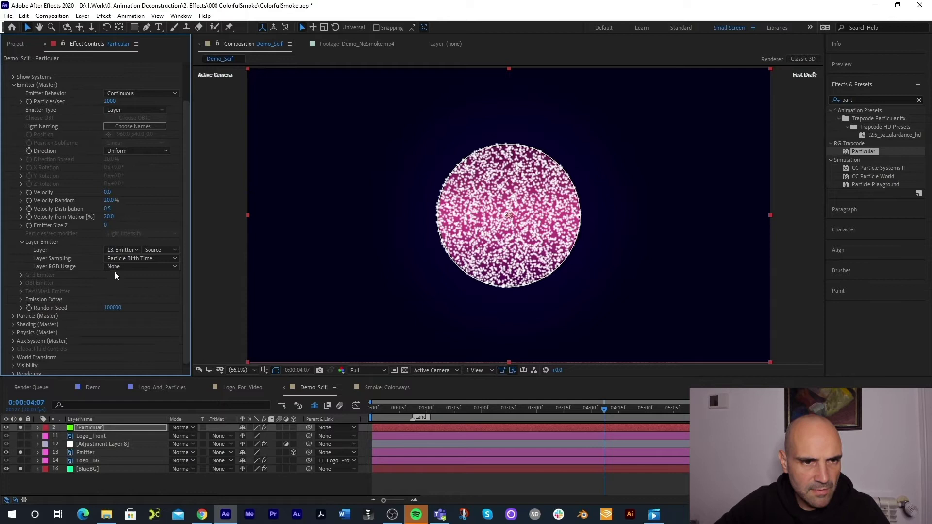
pyautogui.click(364, 371)
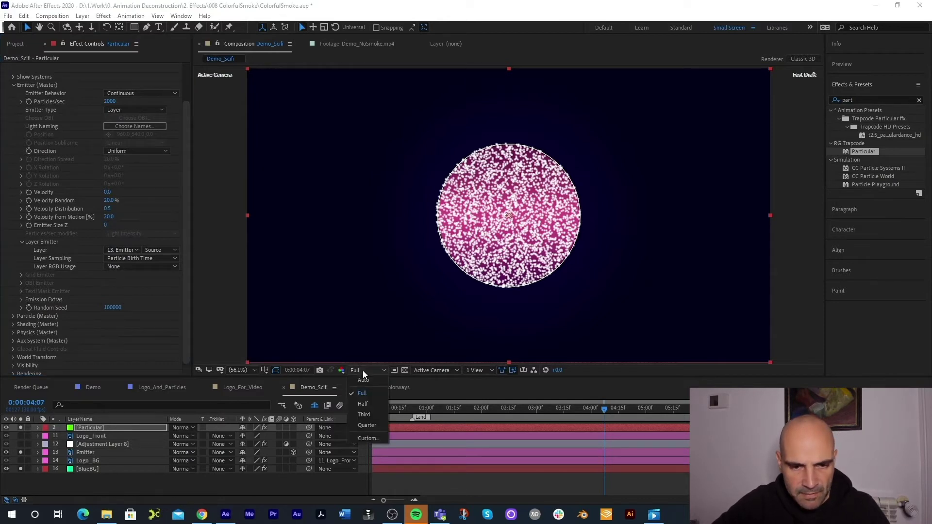
pyautogui.click(372, 403)
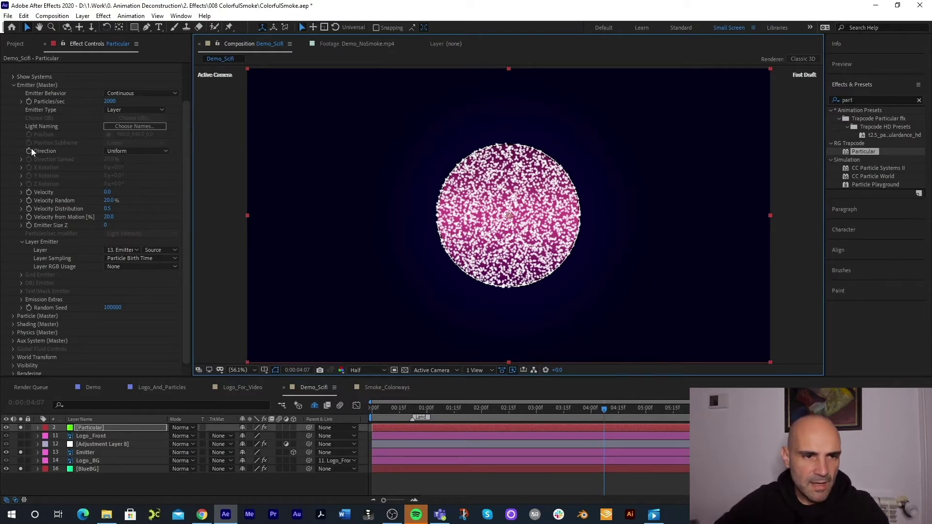
# - Set Direction to Directional, Velocity to 80 and Direction Spread to 8.0%
pyautogui.click(117, 152)
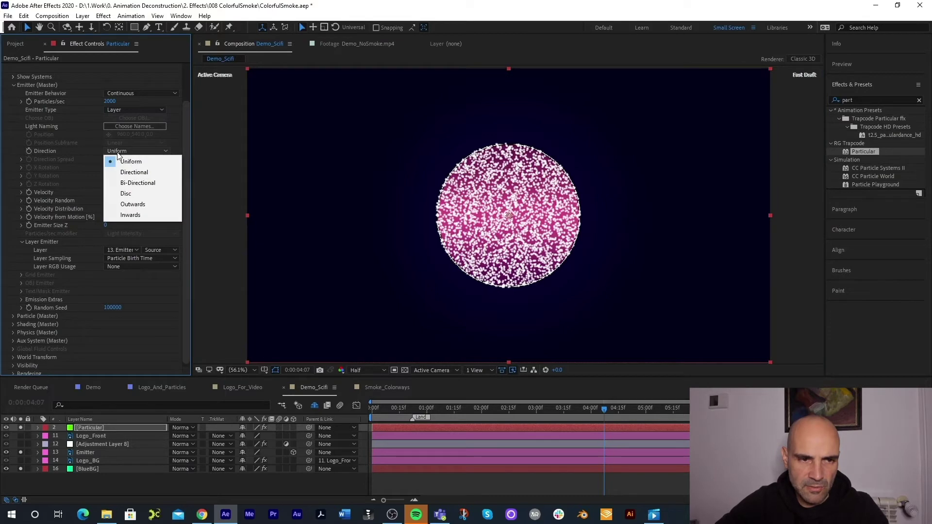
pyautogui.click(143, 173)
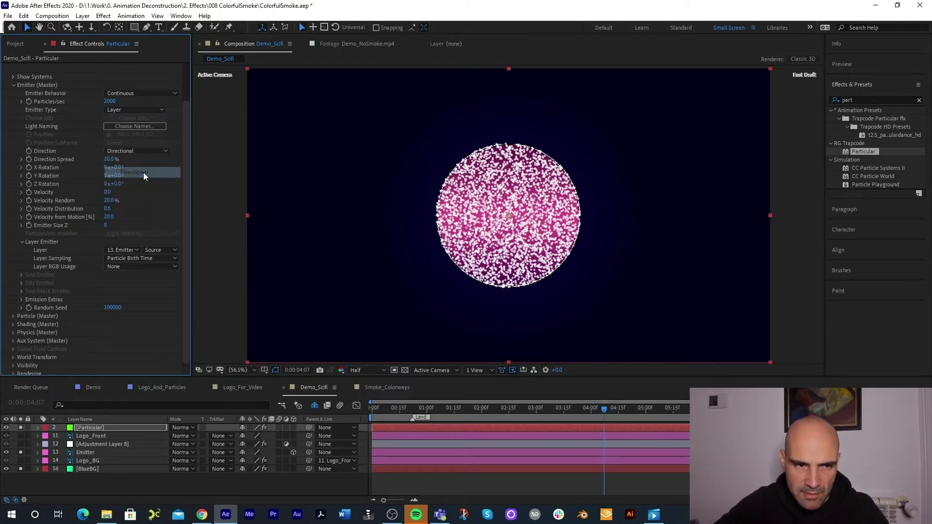
pyautogui.click(107, 192)
pyautogui.write('70')
pyautogui.press('Return')
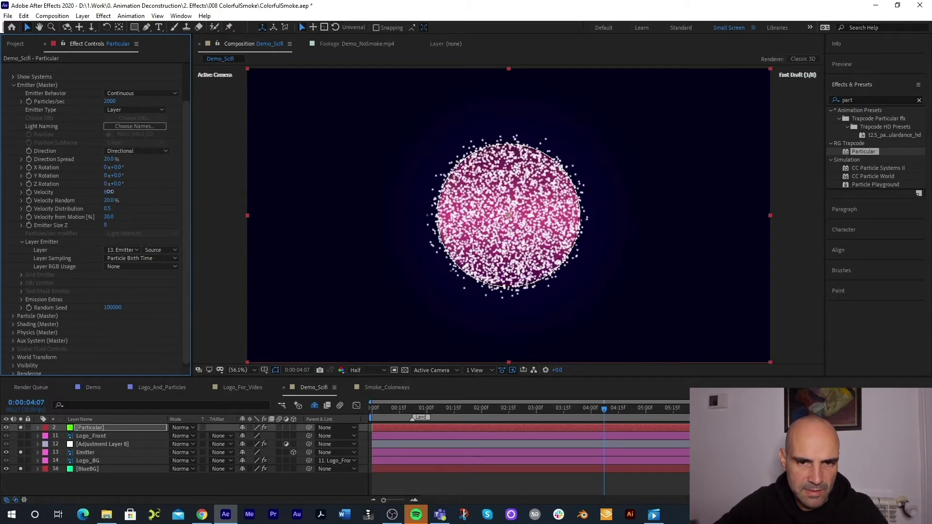
pyautogui.moveTo(111, 192)
pyautogui.mouseDown()
pyautogui.moveTo(145, 174)
pyautogui.moveTo(115, 168)
pyautogui.moveTo(104, 176)
pyautogui.moveTo(124, 174)
pyautogui.mouseUp()
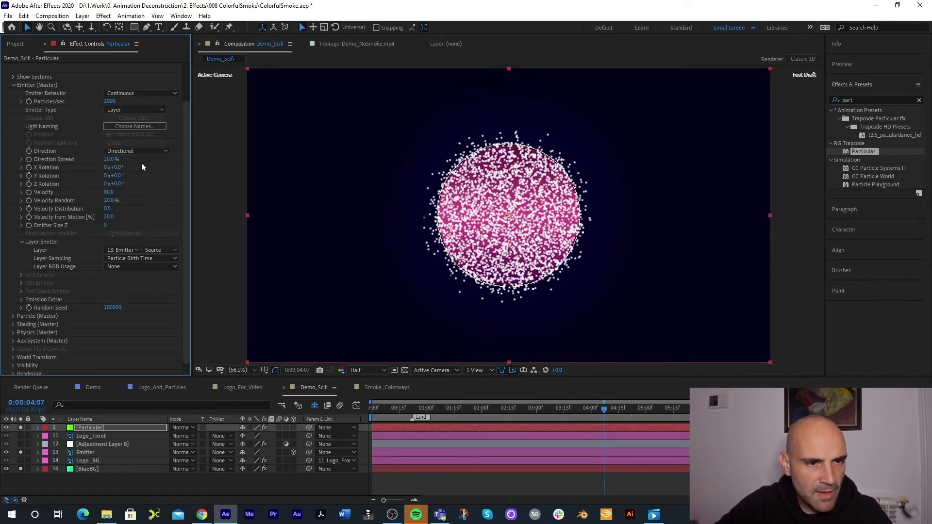
pyautogui.moveTo(111, 160); pyautogui.dragTo(106, 160)
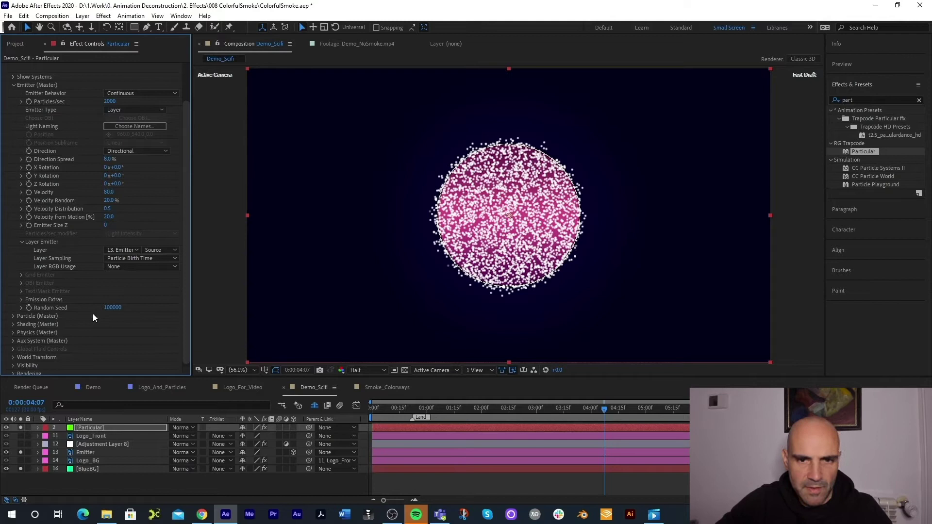
# - Expand Particle (Master), set Particle Type to Cloudlet, and set Size to 105
pyautogui.click(13, 316)
pyautogui.scroll(-5, 90, 179)
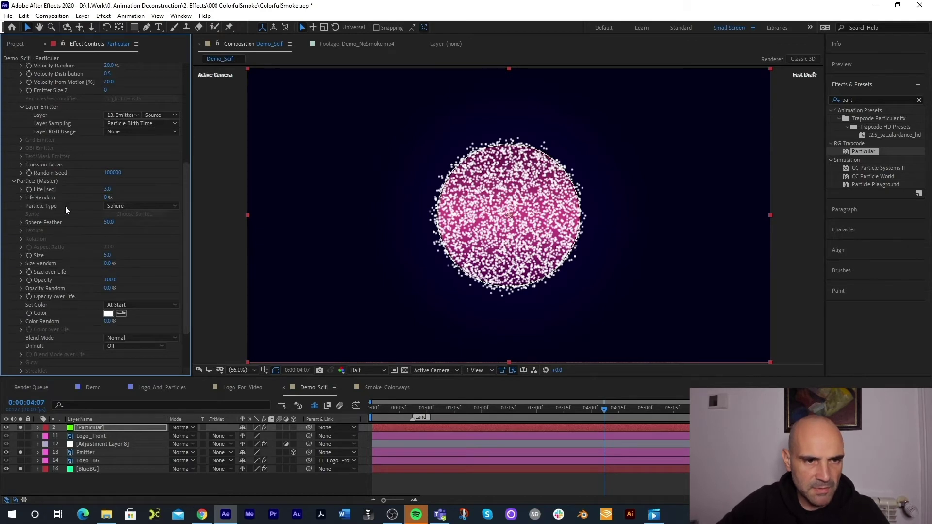
pyautogui.click(137, 207)
pyautogui.click(150, 250)
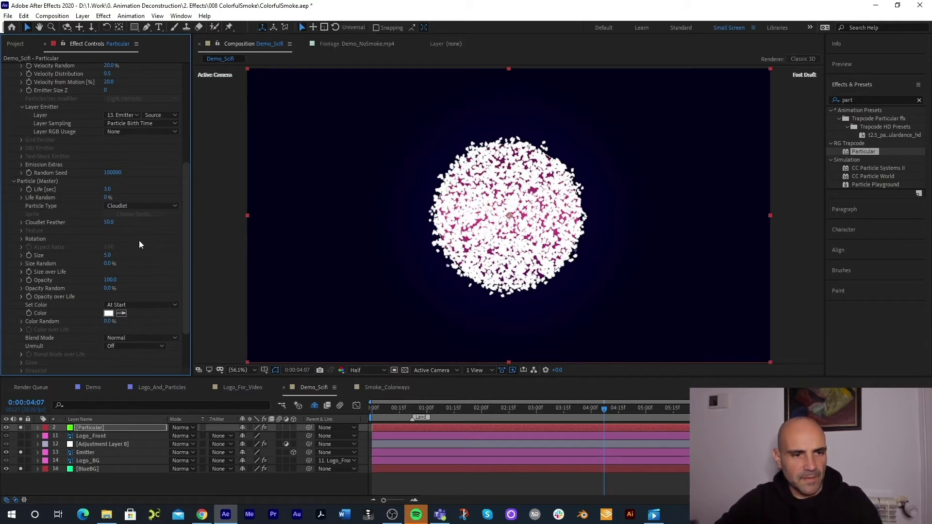
pyautogui.moveTo(109, 258); pyautogui.dragTo(144, 250)
pyautogui.click(110, 256)
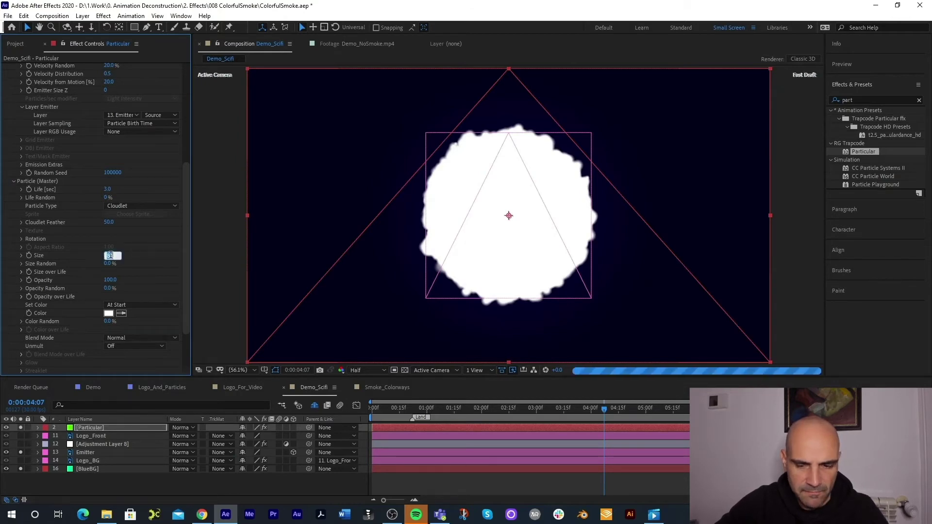
pyautogui.write('105')
pyautogui.press('Return')
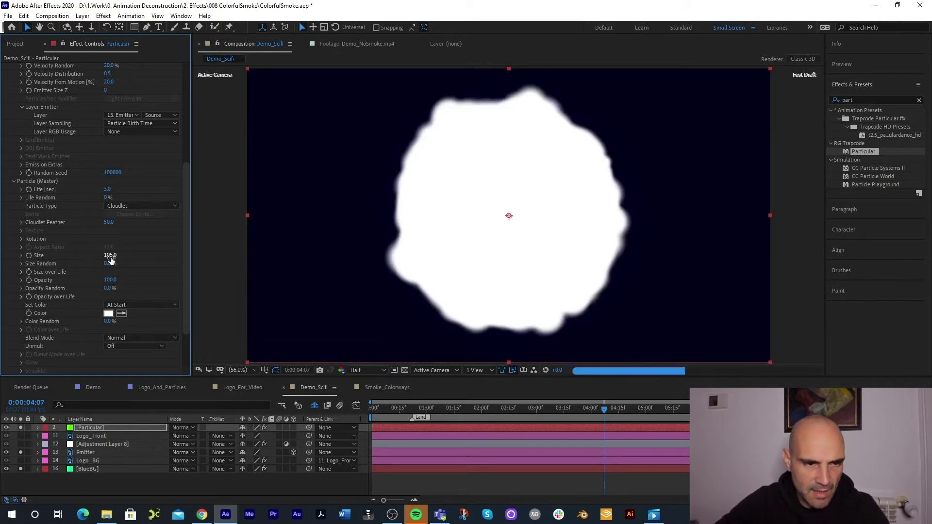
# - Set Size Random to 50%, Life to 1.2 seconds, and Opacity to 2
pyautogui.click(109, 264)
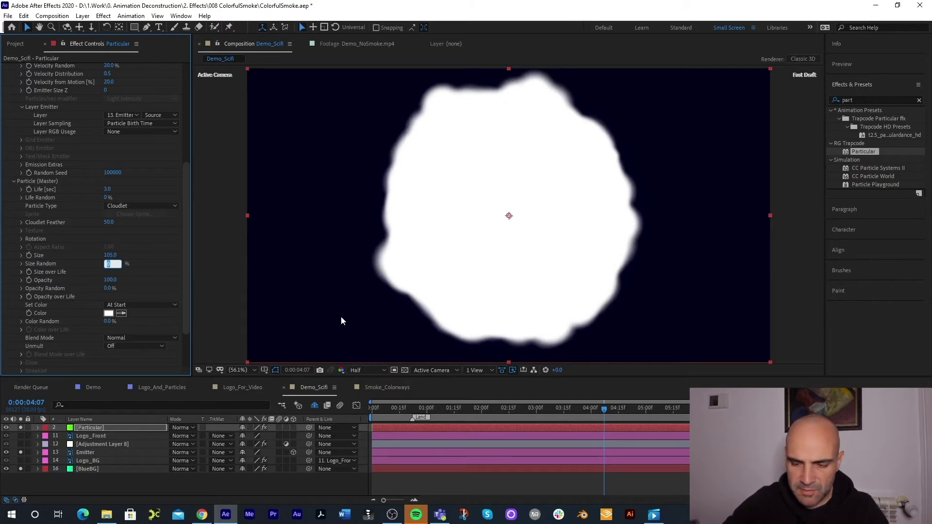
pyautogui.write('50')
pyautogui.press('Return')
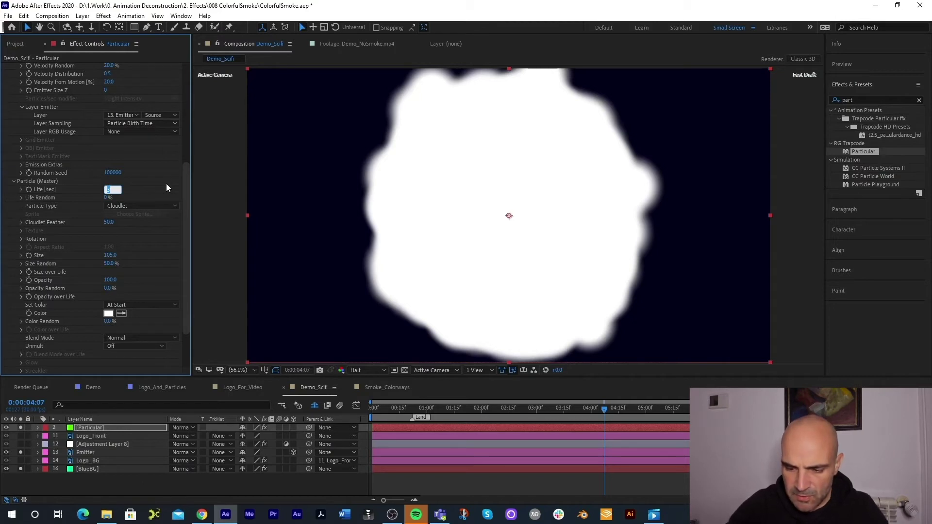
pyautogui.write('1.2')
pyautogui.press('Return')
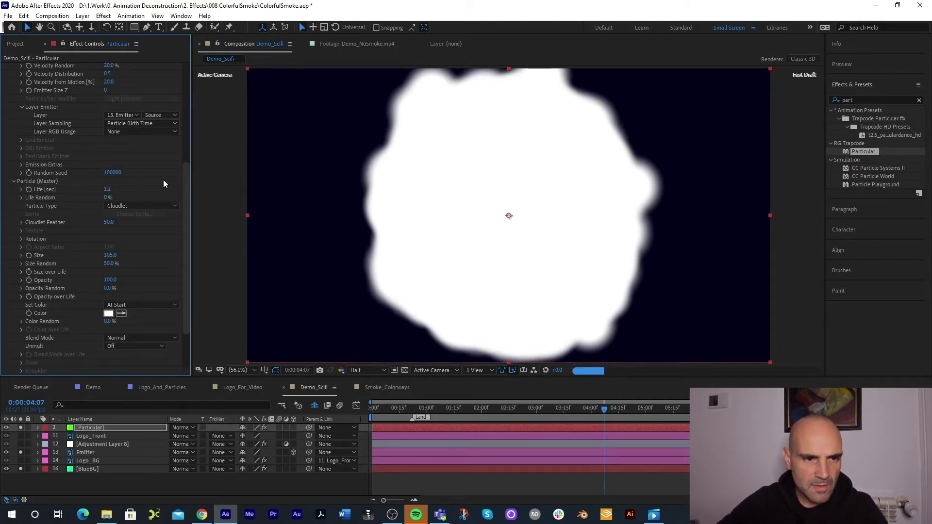
pyautogui.click(111, 280)
pyautogui.write('53')
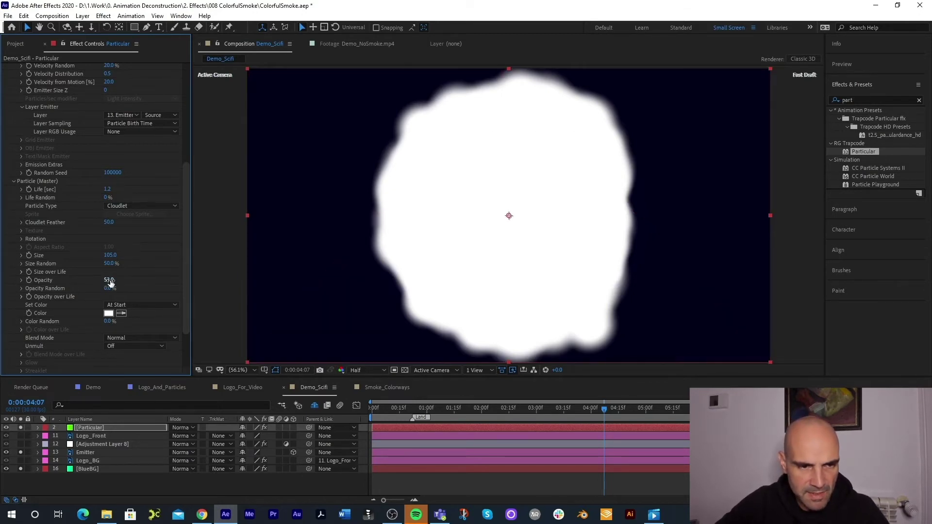
pyautogui.press('Return')
pyautogui.write('2')
pyautogui.press('Return')
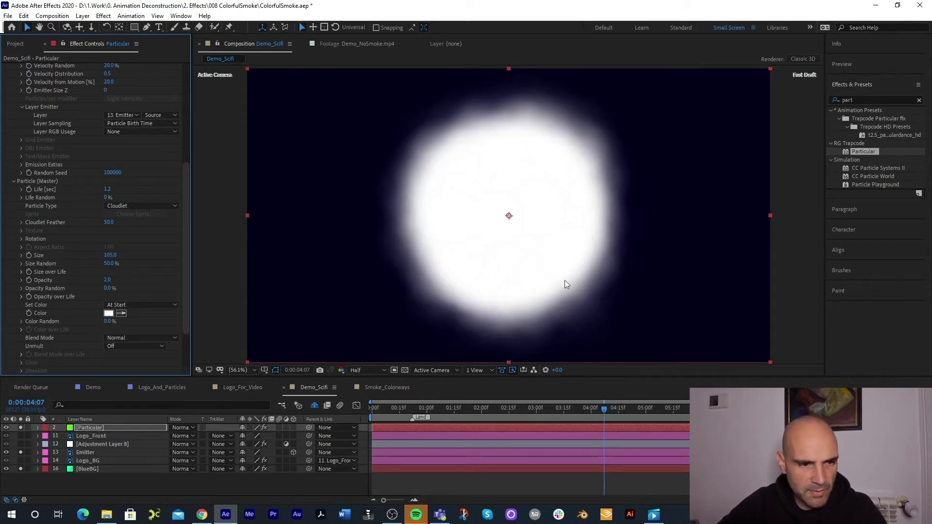
# - Apply the ascending ramp preset to Size over Life so particles grow as they age
pyautogui.scroll(-3, 143, 238)
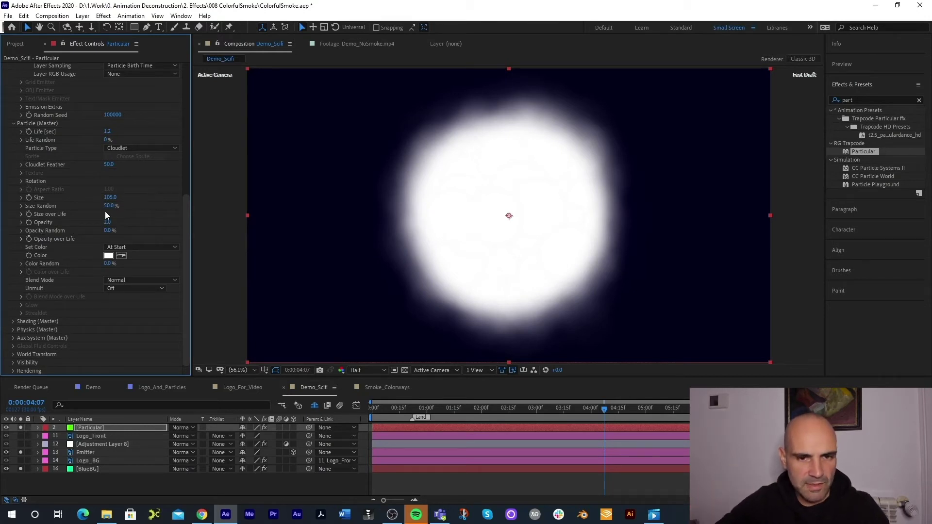
pyautogui.click(21, 214)
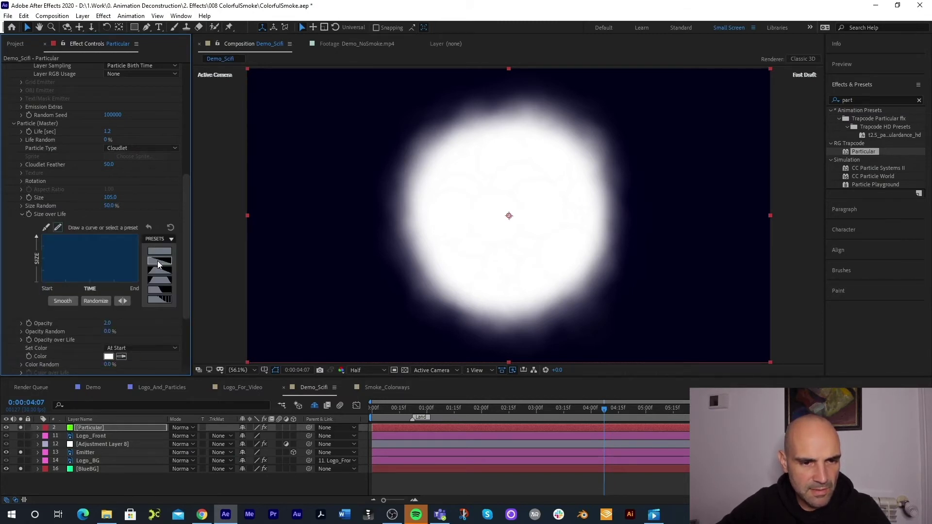
pyautogui.click(159, 261)
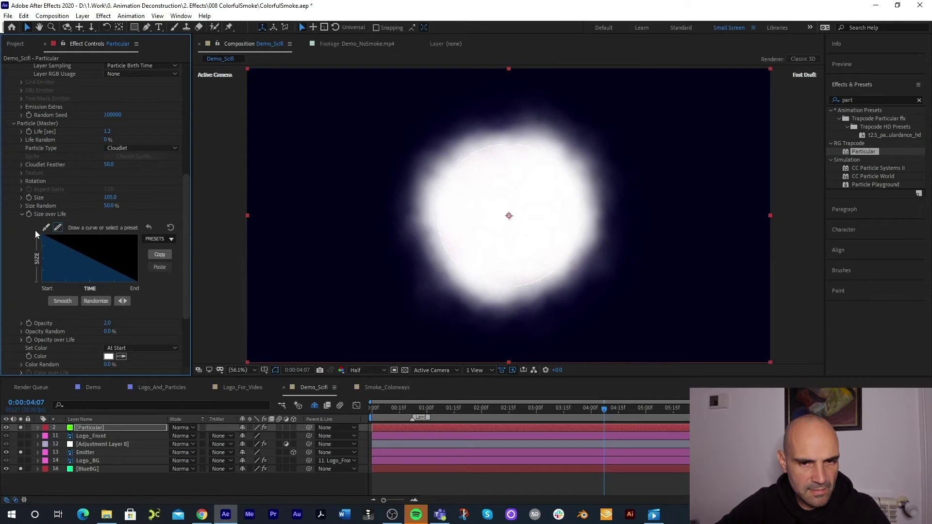
pyautogui.click(128, 301)
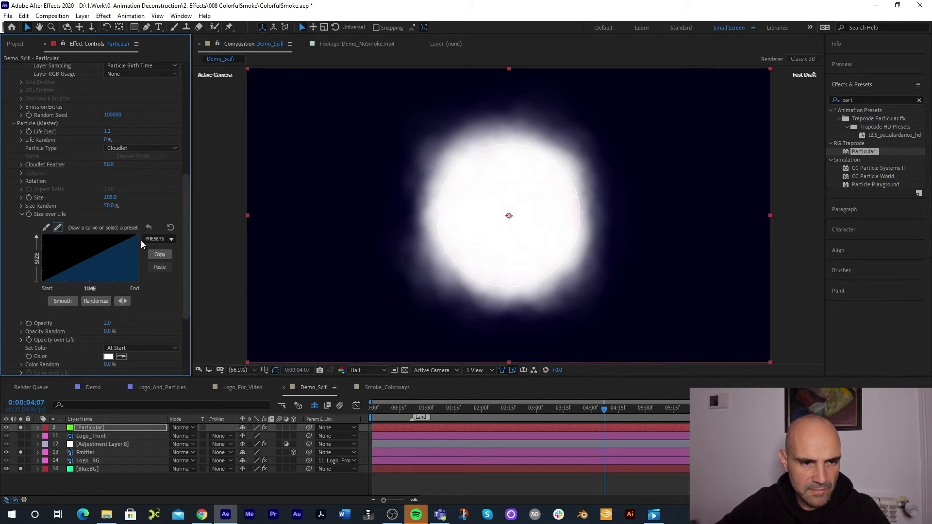
# - Apply the descending ramp preset to Opacity over Life so particles fade out
pyautogui.click(21, 340)
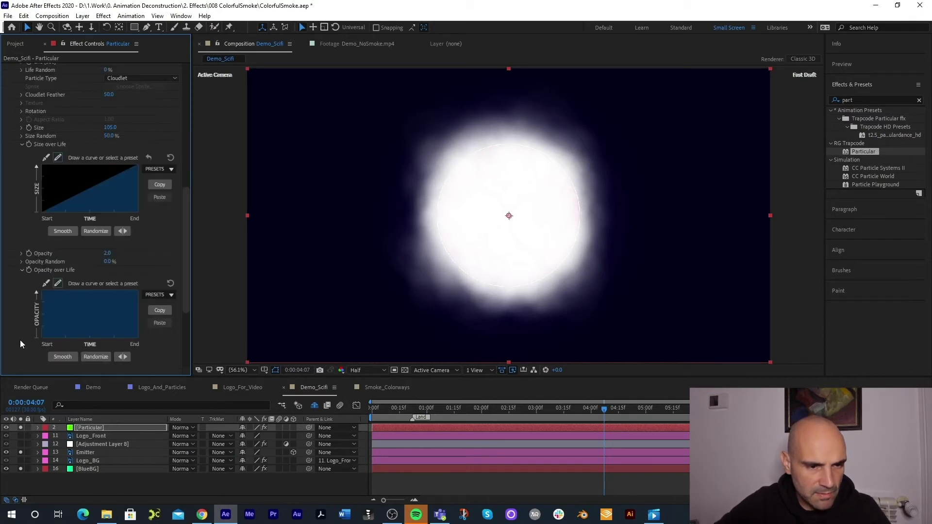
pyautogui.click(161, 294)
pyautogui.click(158, 321)
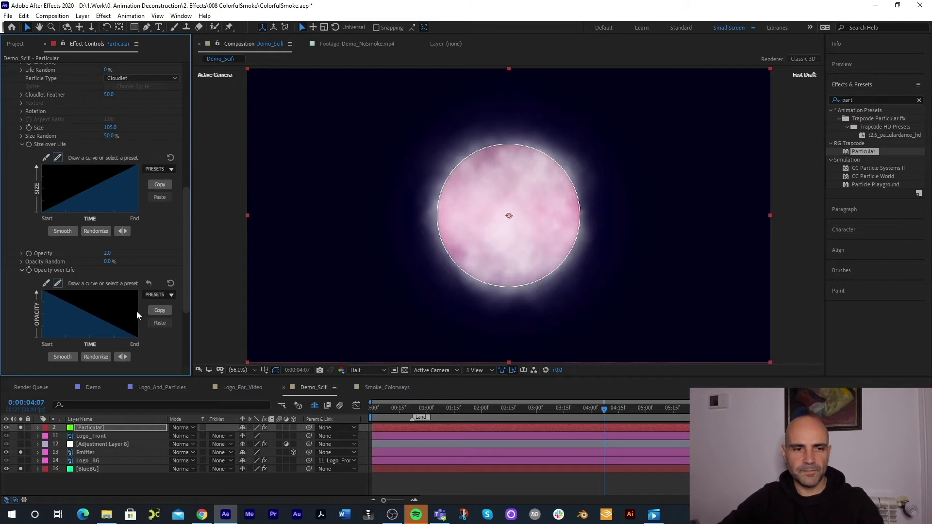
pyautogui.click(22, 270)
# - Set Emitter Particles/sec to 2700
pyautogui.scroll(12, 103, 224)
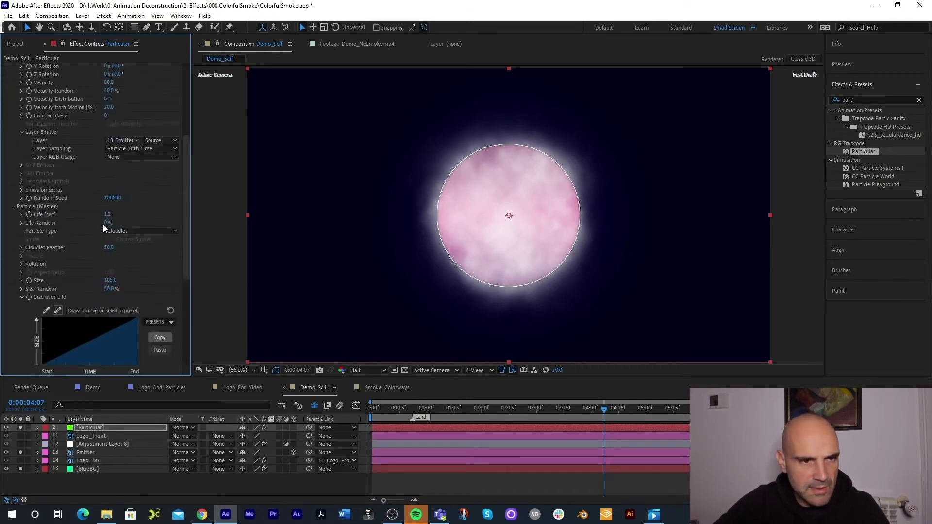
pyautogui.click(108, 145)
pyautogui.write('2700')
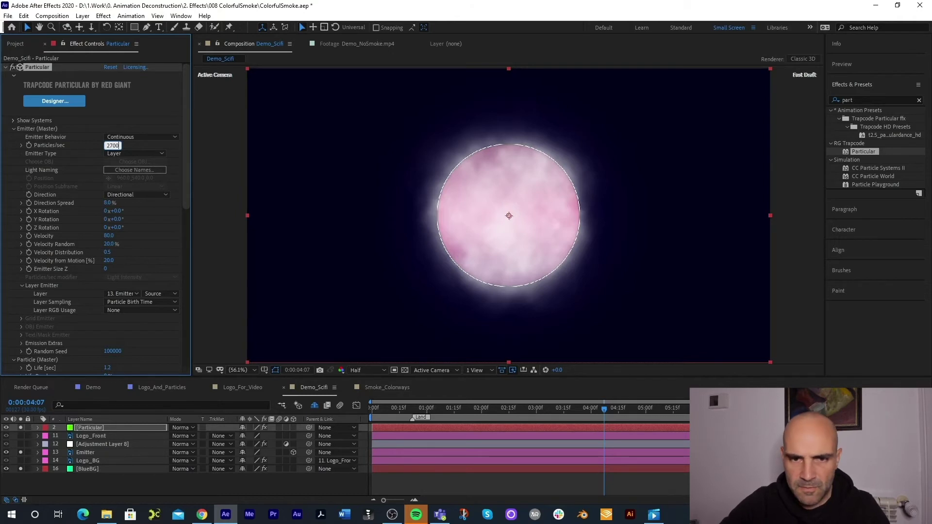
pyautogui.press('Return')
# - Set Particle Life Random to 50%
pyautogui.scroll(-6, 106, 219)
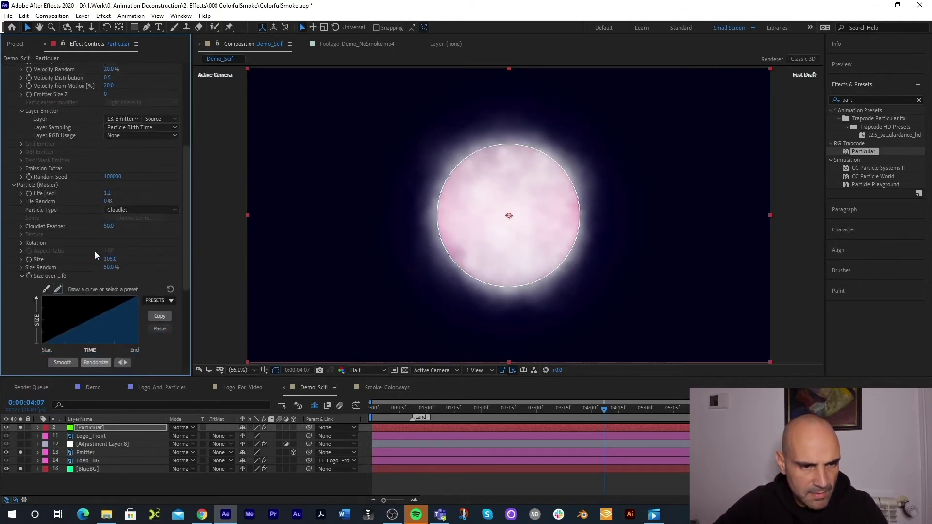
pyautogui.click(107, 201)
pyautogui.write('50')
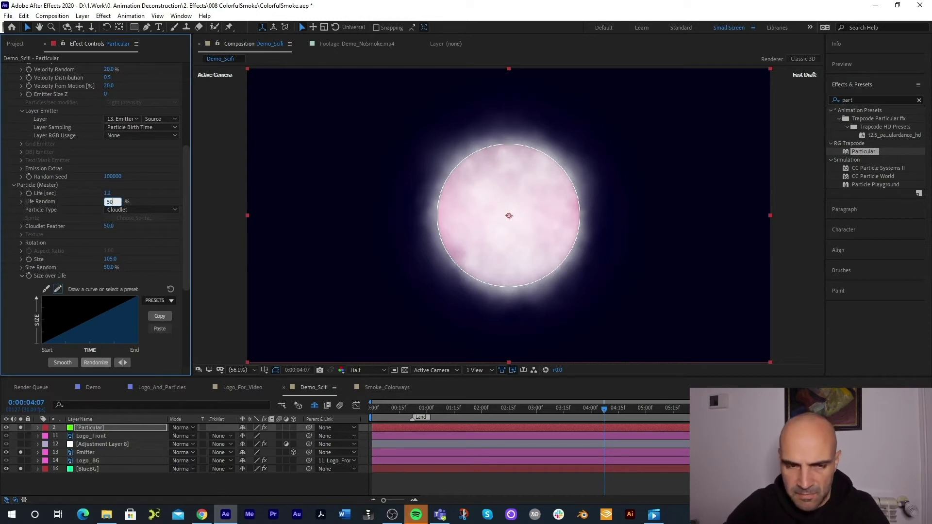
pyautogui.press('Return')
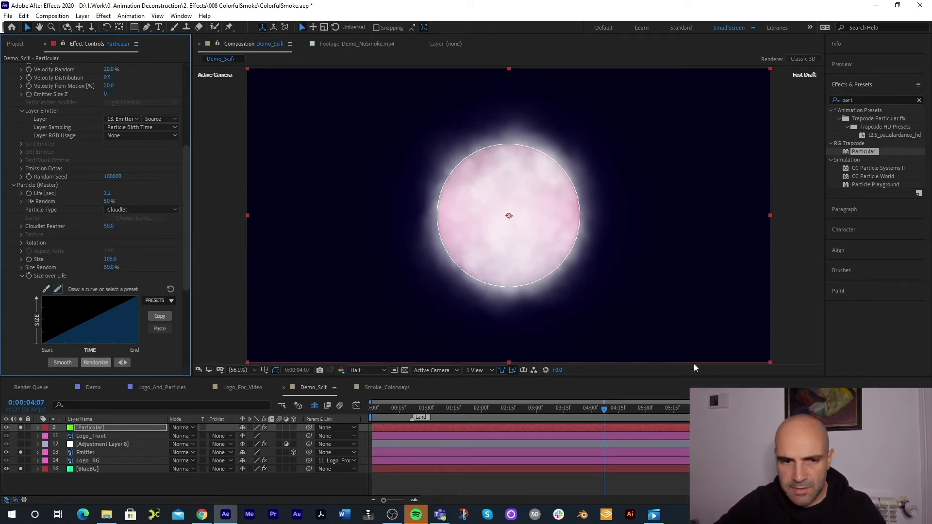
# - Switch to the Smoke_Colorways composition and browse Particular's settings
pyautogui.click(372, 389)
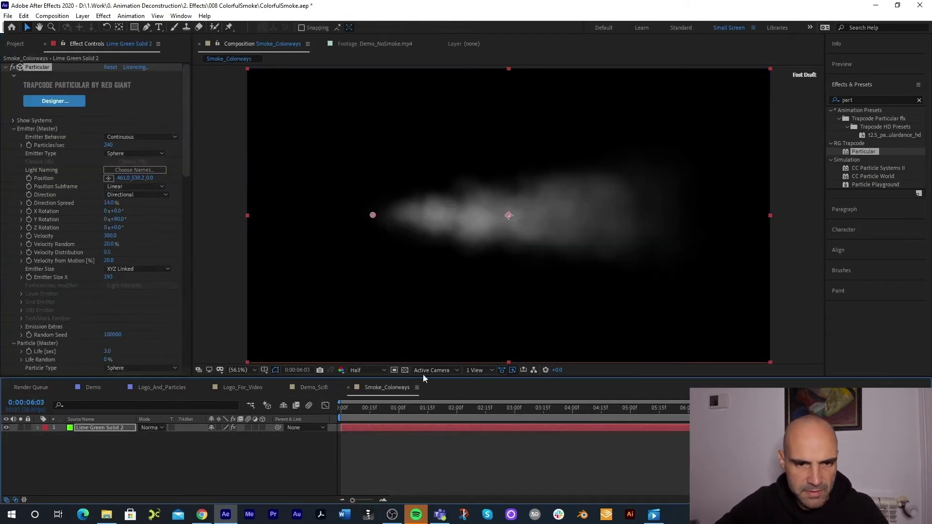
pyautogui.scroll(-15, 56, 279)
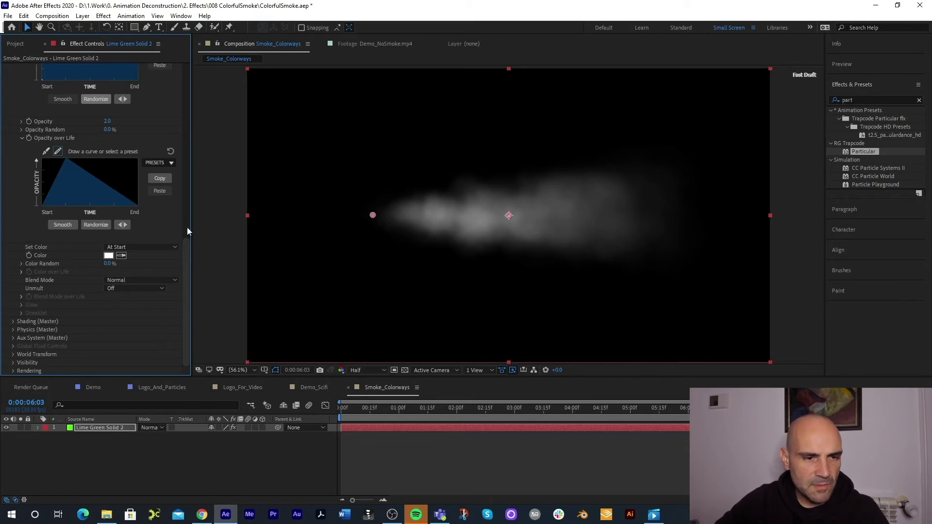
pyautogui.scroll(3, 77, 160)
pyautogui.scroll(-3, 80, 86)
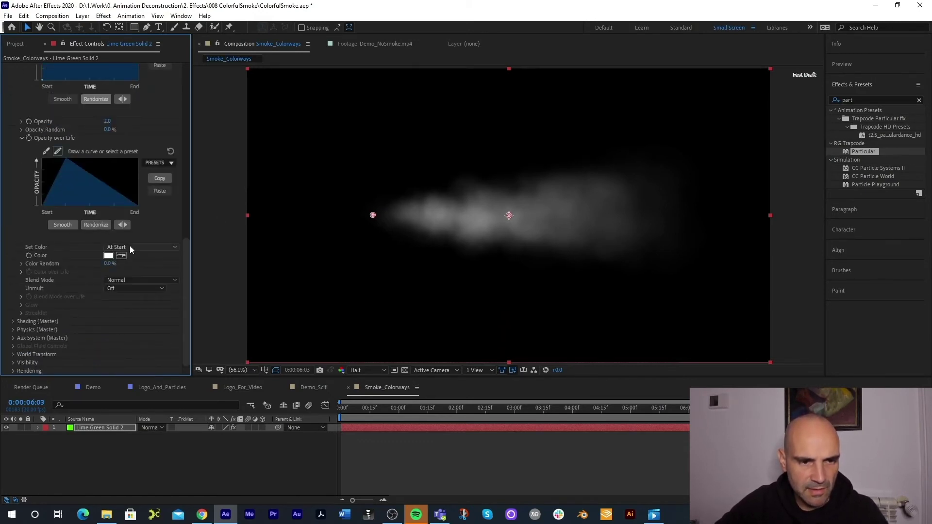
# - Test red and green particle colours, cancel to keep white smoke, and bring up the Set Color choices
pyautogui.click(108, 256)
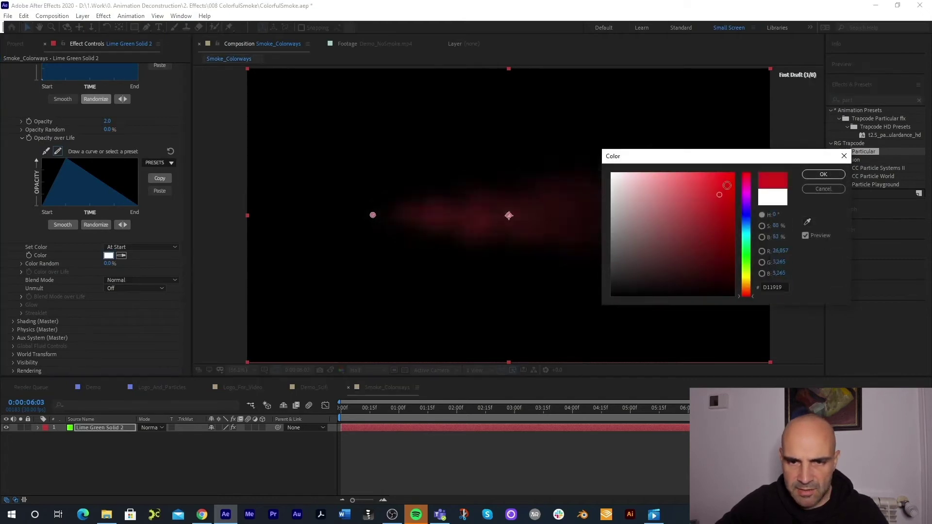
pyautogui.moveTo(723, 238); pyautogui.dragTo(734, 173)
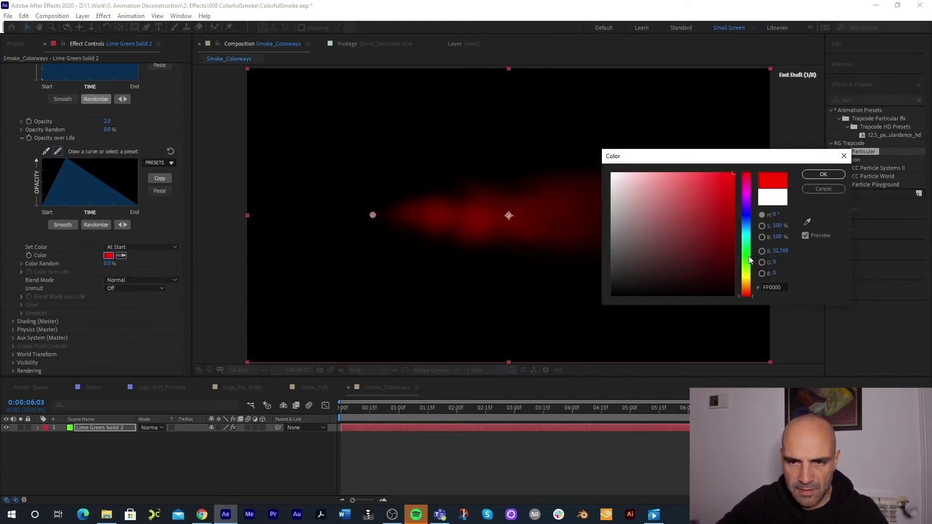
pyautogui.moveTo(751, 261); pyautogui.dragTo(752, 243)
pyautogui.moveTo(673, 157); pyautogui.dragTo(713, 208)
pyautogui.click(863, 239)
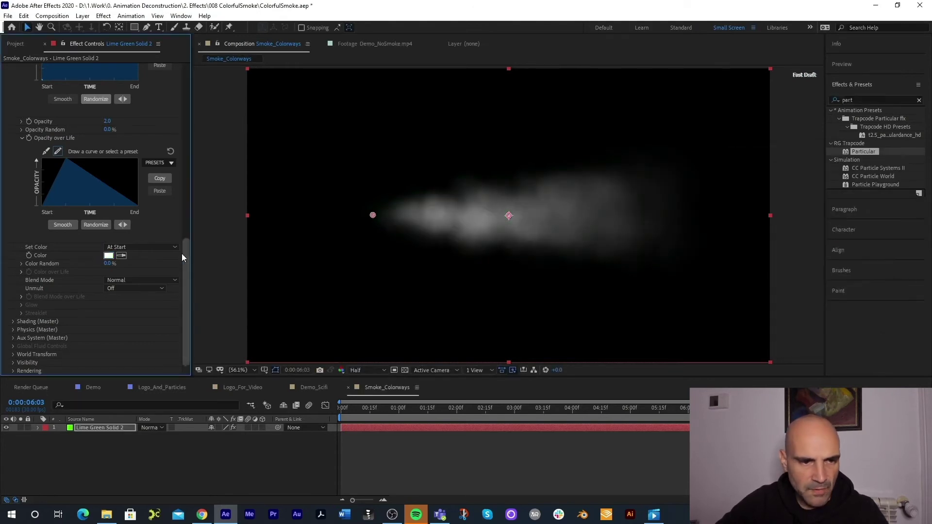
pyautogui.click(127, 247)
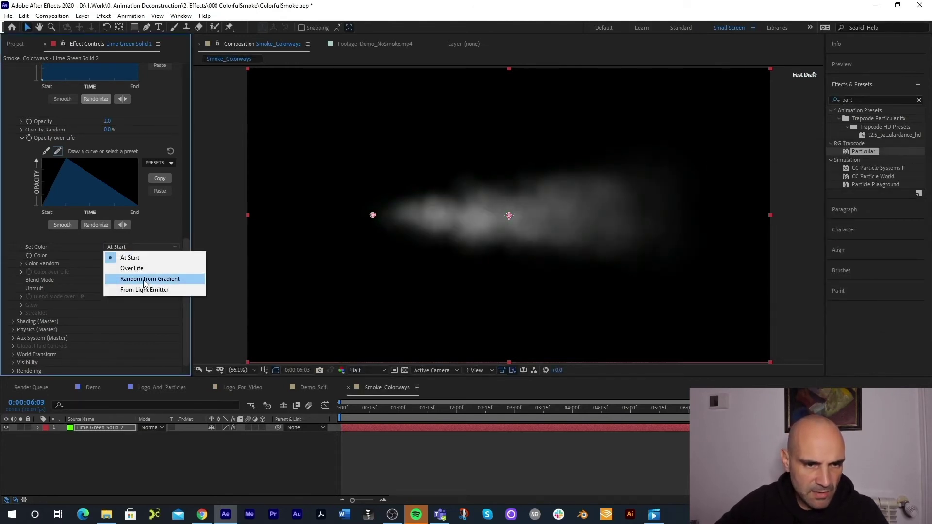
# - Set Set Color to Over Life and apply the cyan-to-blue Color over Life preset
pyautogui.click(146, 279)
pyautogui.click(144, 249)
pyautogui.click(147, 272)
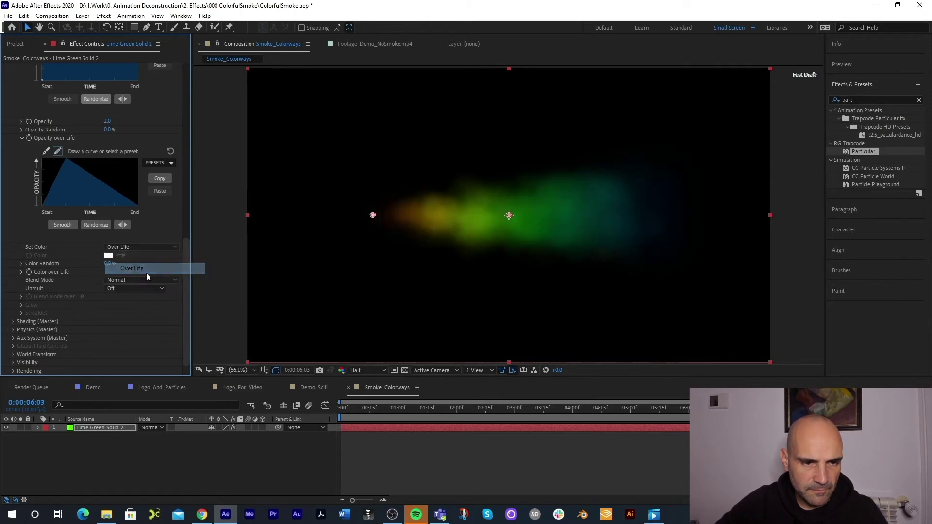
pyautogui.click(20, 271)
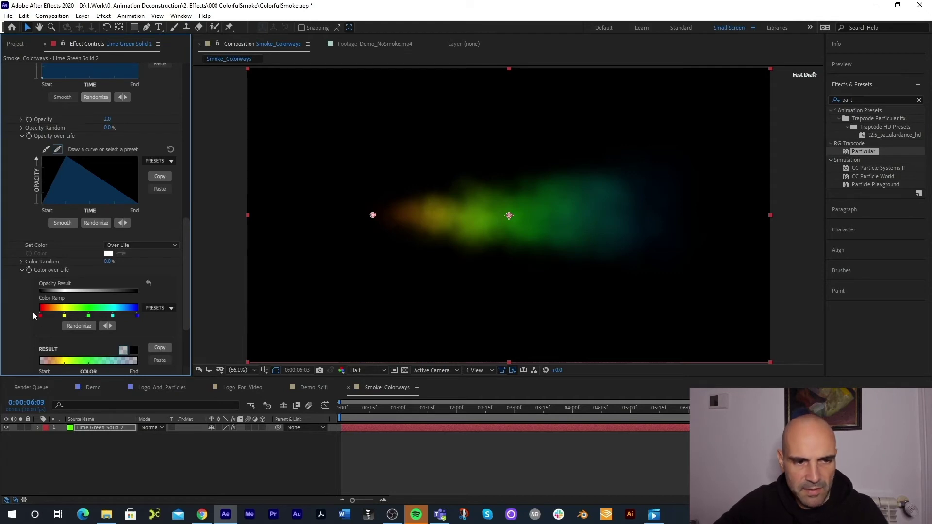
pyautogui.click(163, 308)
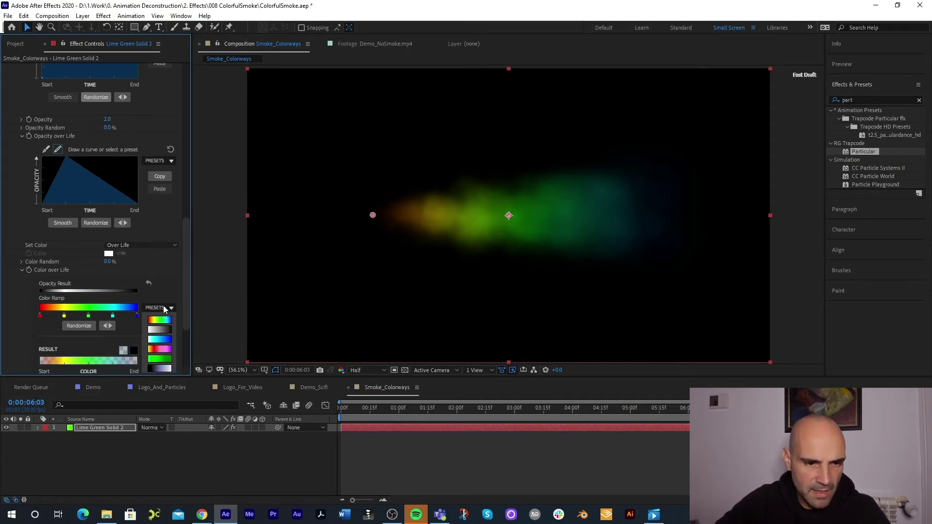
pyautogui.click(159, 339)
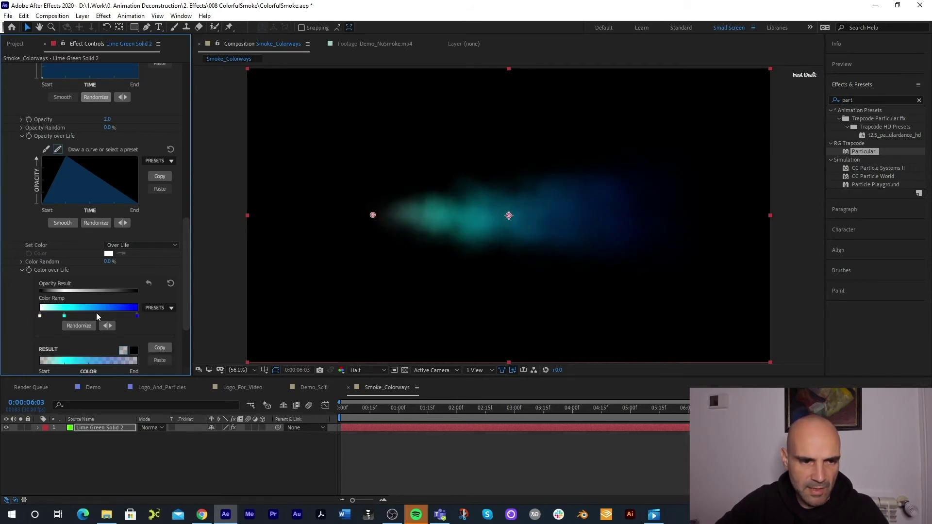
# - Recolour the gradient's third stop green
pyautogui.doubleClick(97, 315)
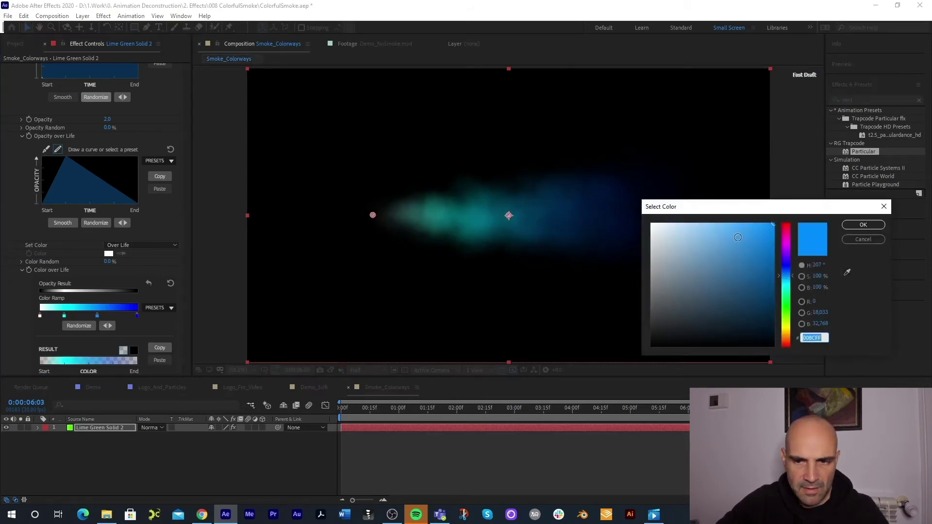
pyautogui.click(786, 307)
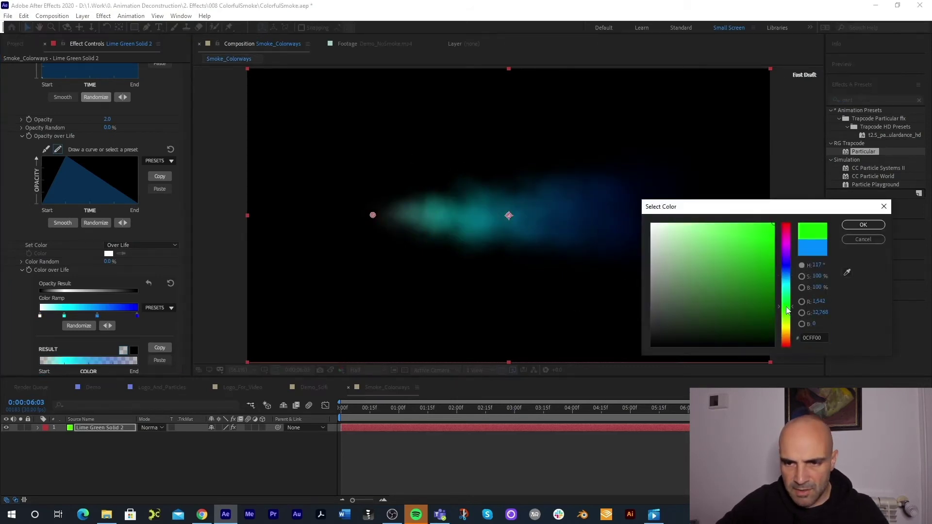
pyautogui.click(848, 224)
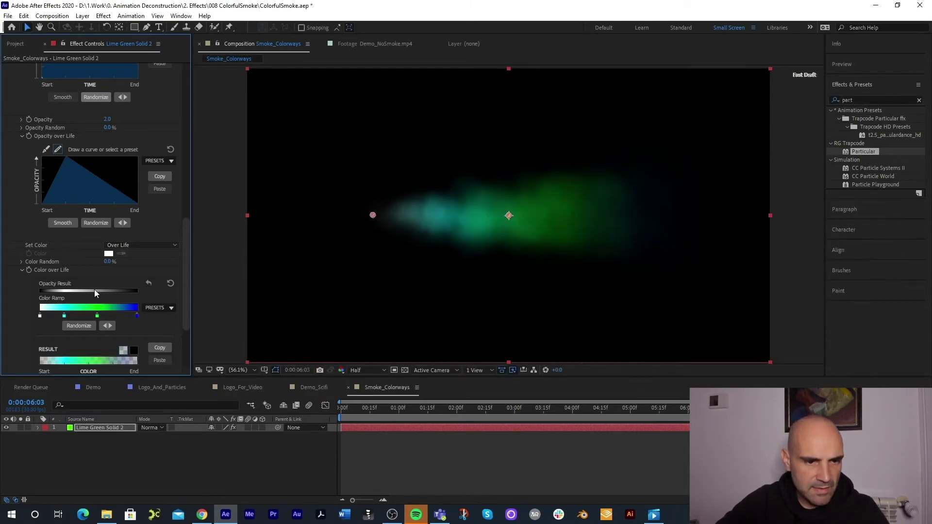
# - Set Set Color to Random from Gradient and apply the rainbow ramp preset
pyautogui.click(136, 246)
pyautogui.click(141, 280)
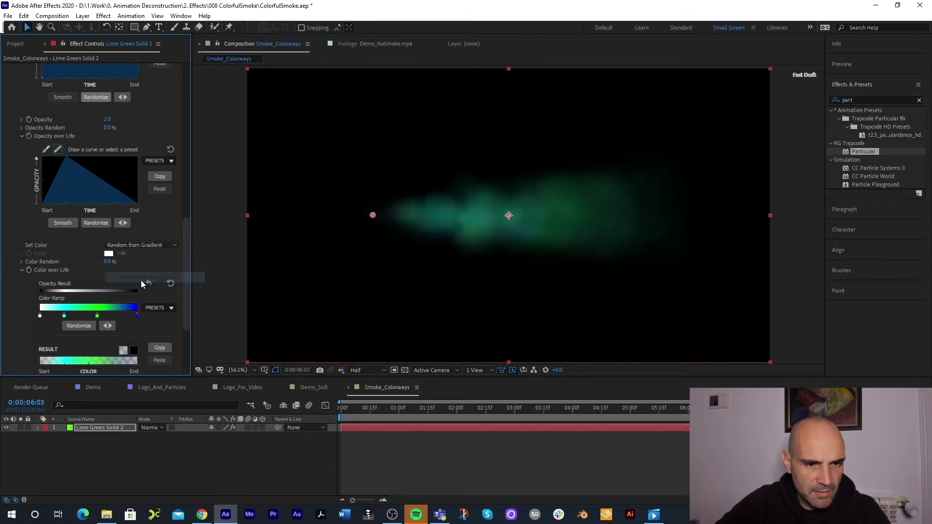
pyautogui.click(156, 311)
pyautogui.click(161, 320)
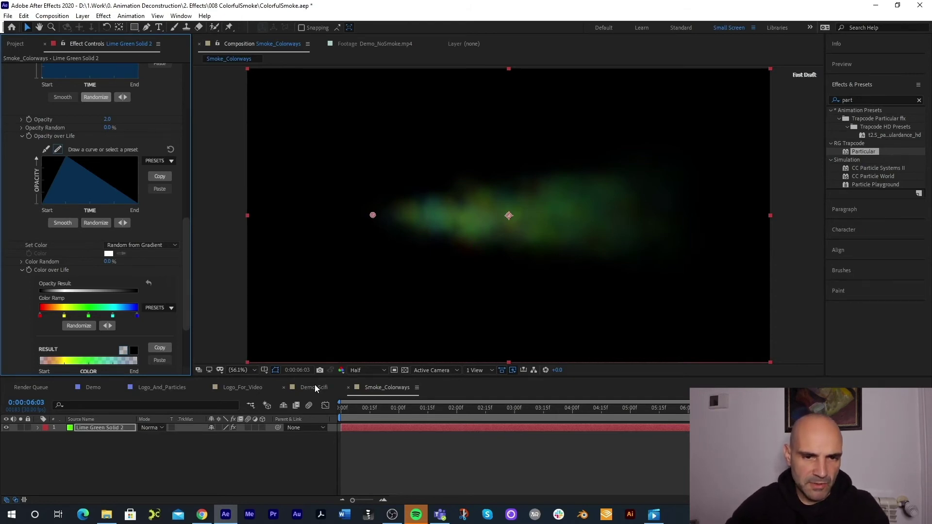
# - In Demo_Scifi, select Emitter, unsolo Particular, and search Effects & Presets for 'color g'
pyautogui.click(314, 386)
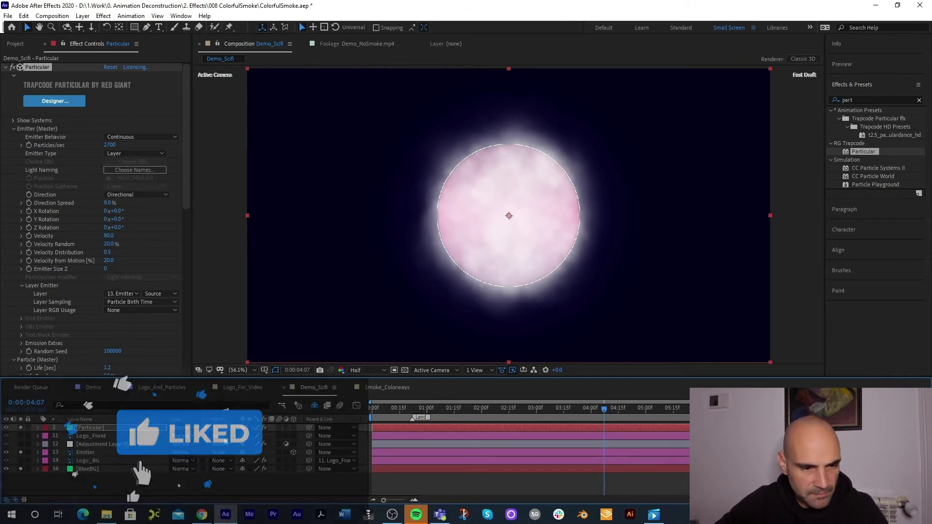
pyautogui.scroll(-6, 63, 247)
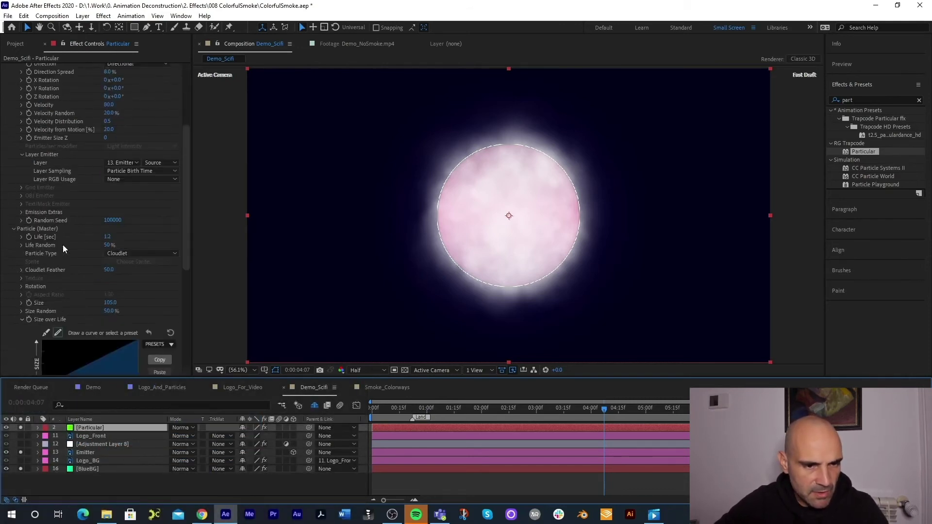
pyautogui.click(86, 452)
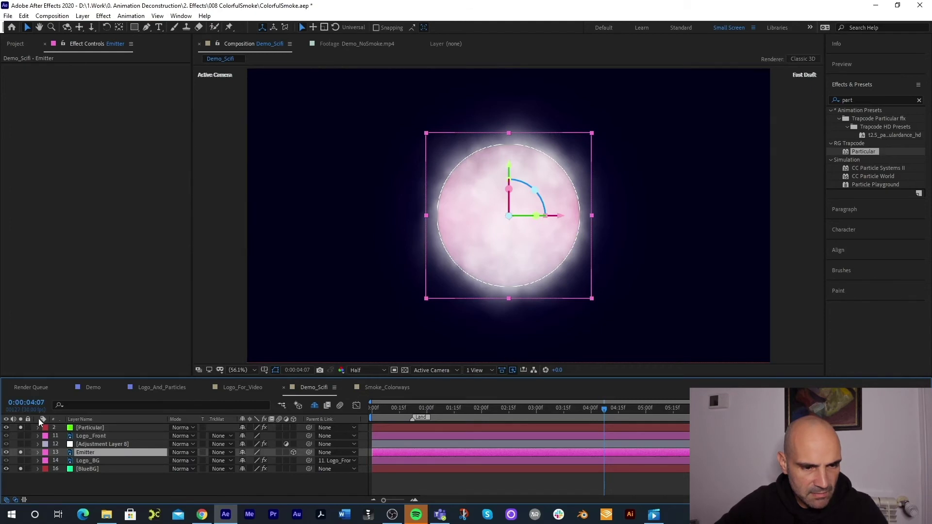
pyautogui.click(21, 427)
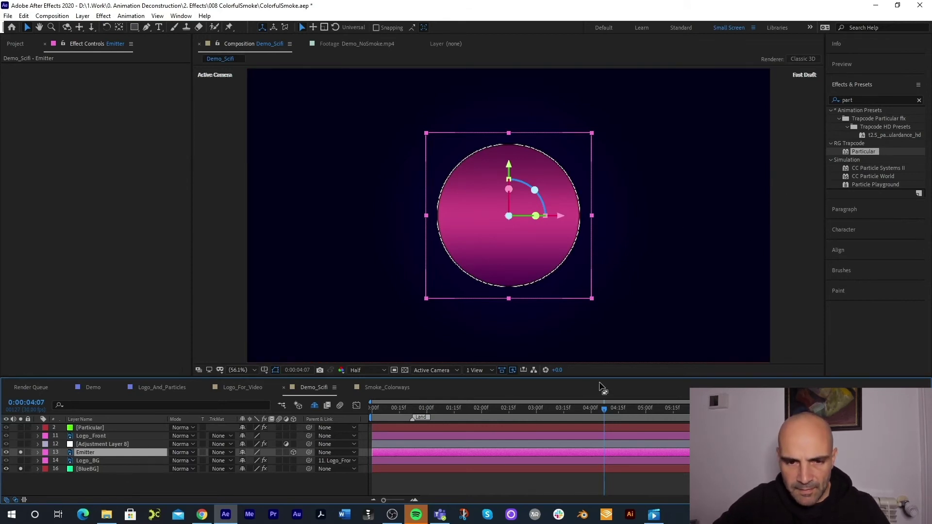
pyautogui.click(872, 99)
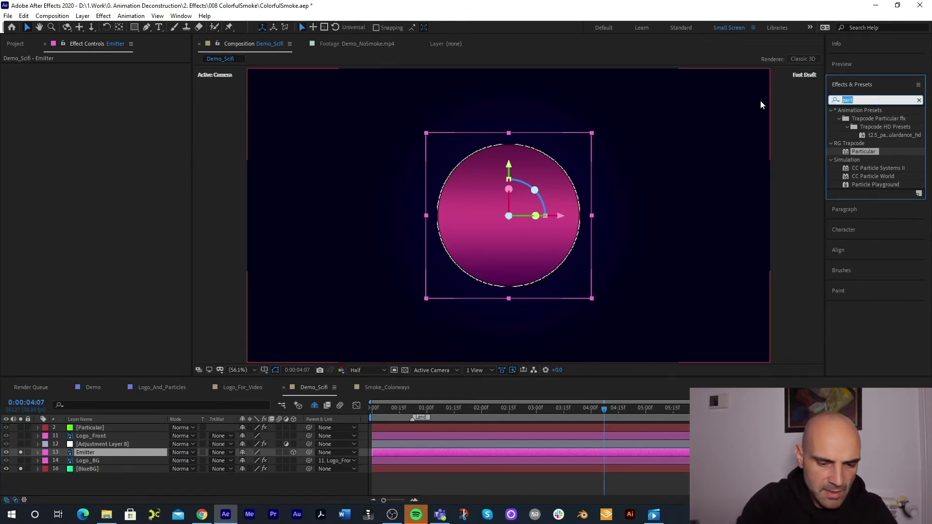
pyautogui.write('color g')
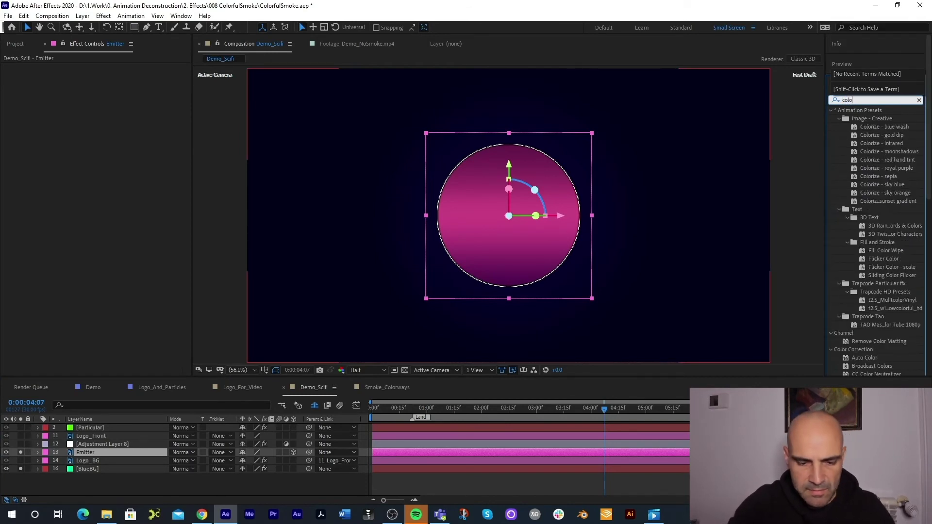
# - Apply 4-Color Gradient to Emitter with Color 1 FF87DF and Color 2 FFDA19
pyautogui.click(875, 121)
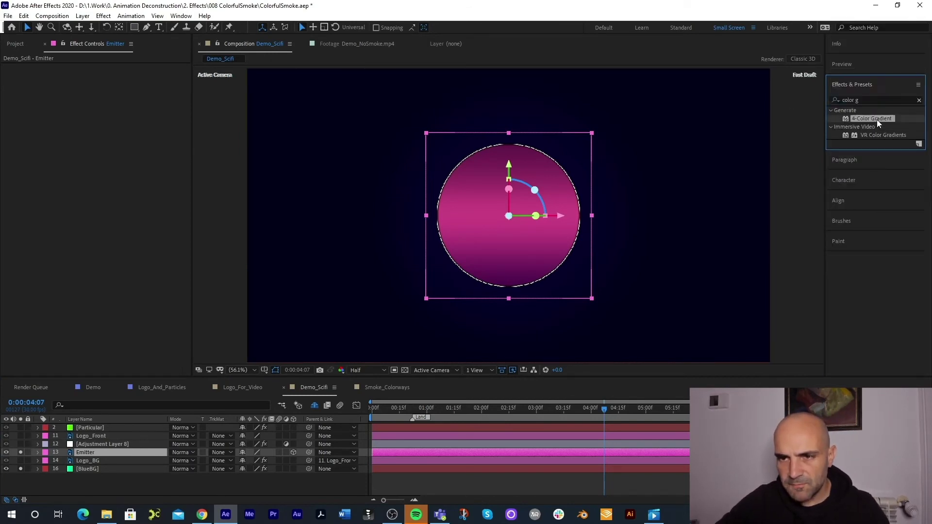
pyautogui.doubleClick(876, 119)
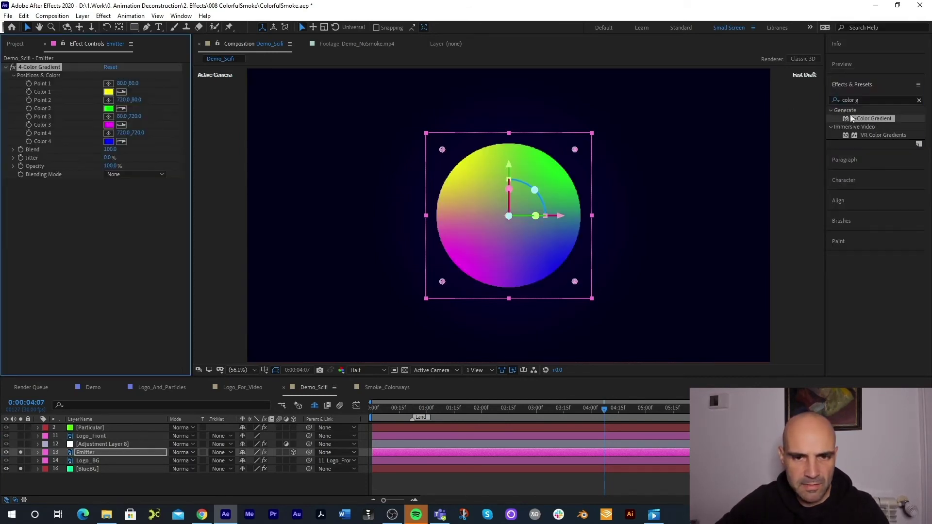
pyautogui.click(110, 92)
pyautogui.moveTo(766, 213); pyautogui.dragTo(747, 185)
pyautogui.write('F')
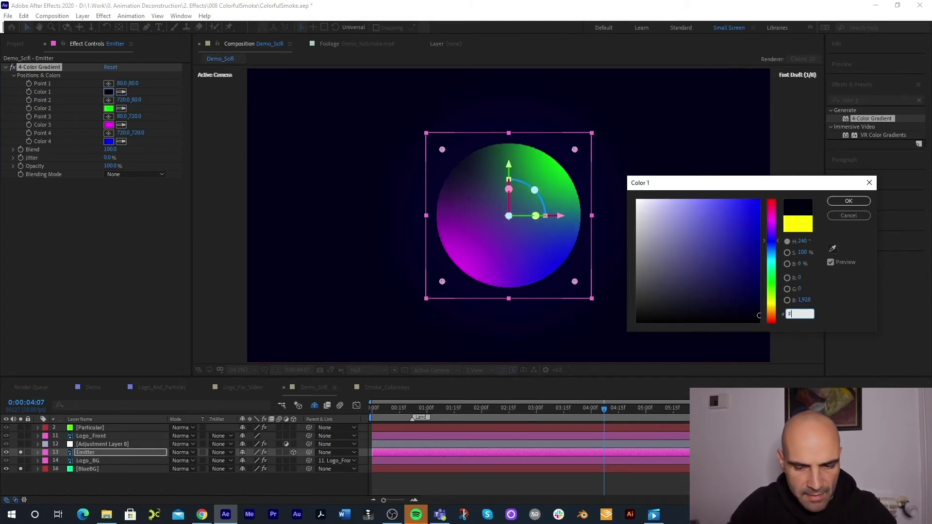
pyautogui.write('F87DF')
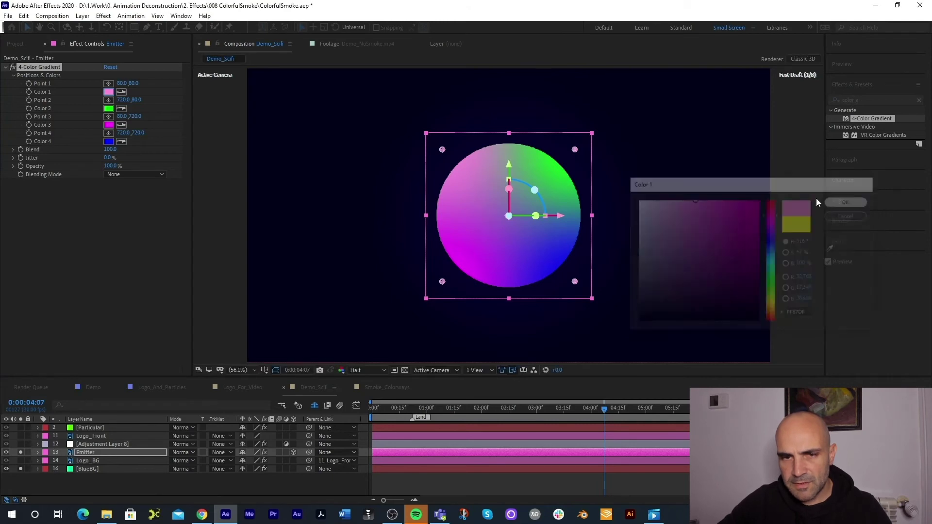
pyautogui.click(853, 202)
pyautogui.click(109, 109)
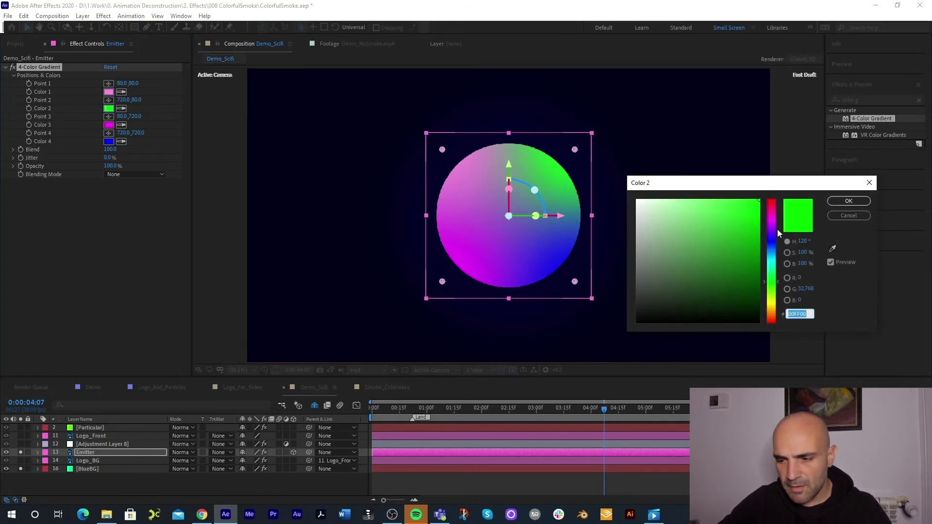
pyautogui.write('FFDA')
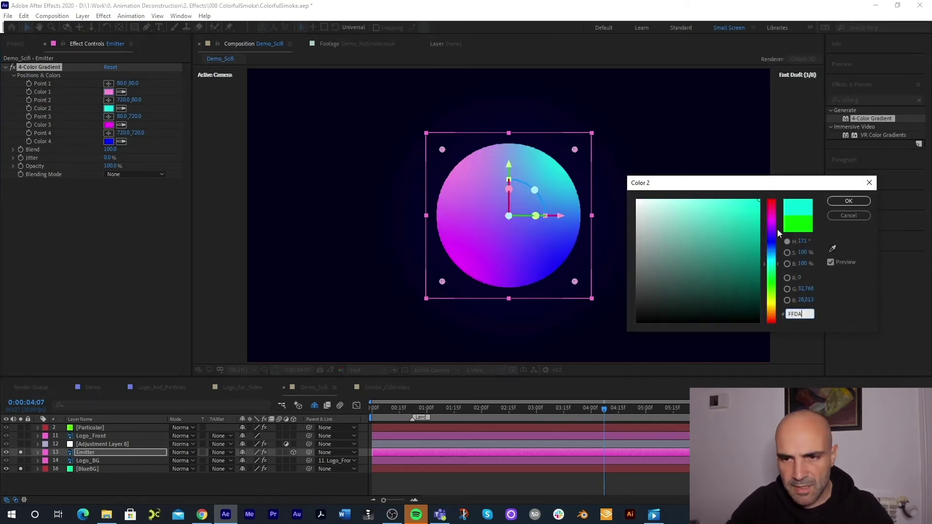
pyautogui.write('19')
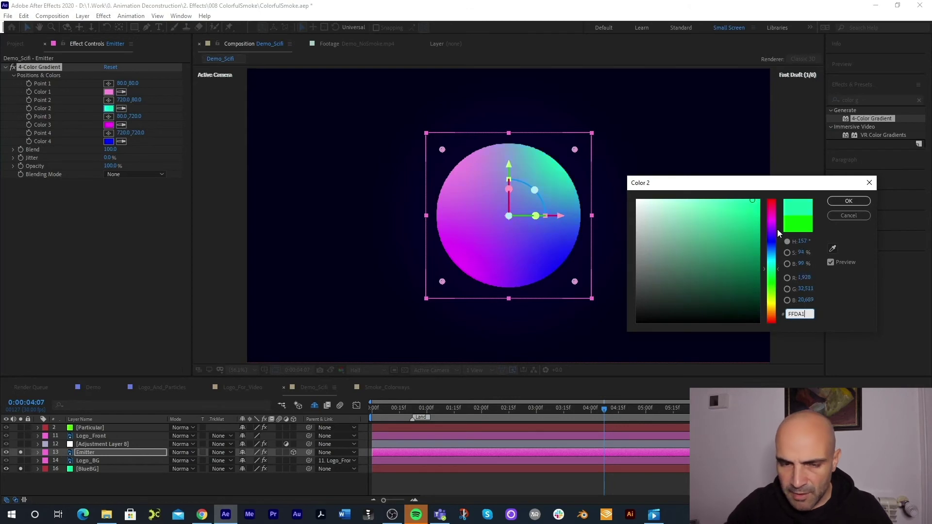
pyautogui.click(853, 202)
# - Set Color 3 to 14CCCC and Color 4 to FF00BB, then solo Particular again
pyautogui.click(108, 125)
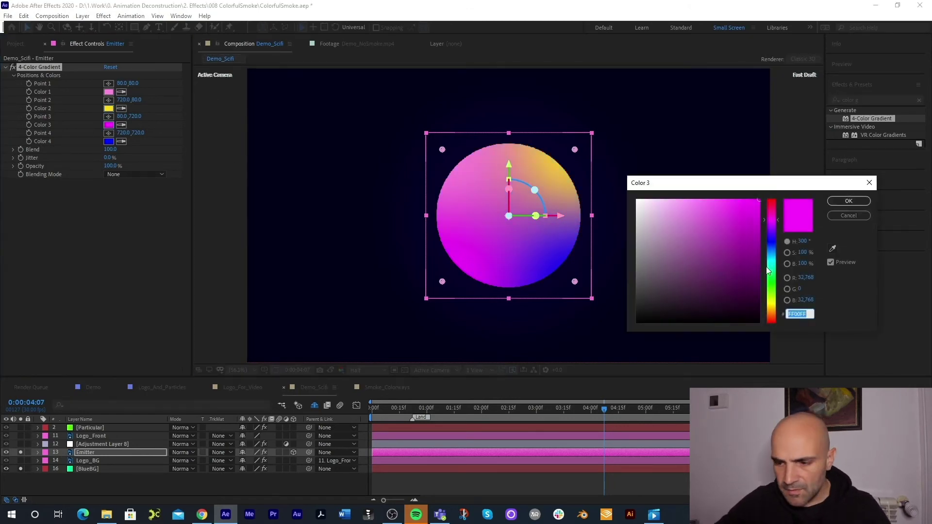
pyautogui.write('14CCCC')
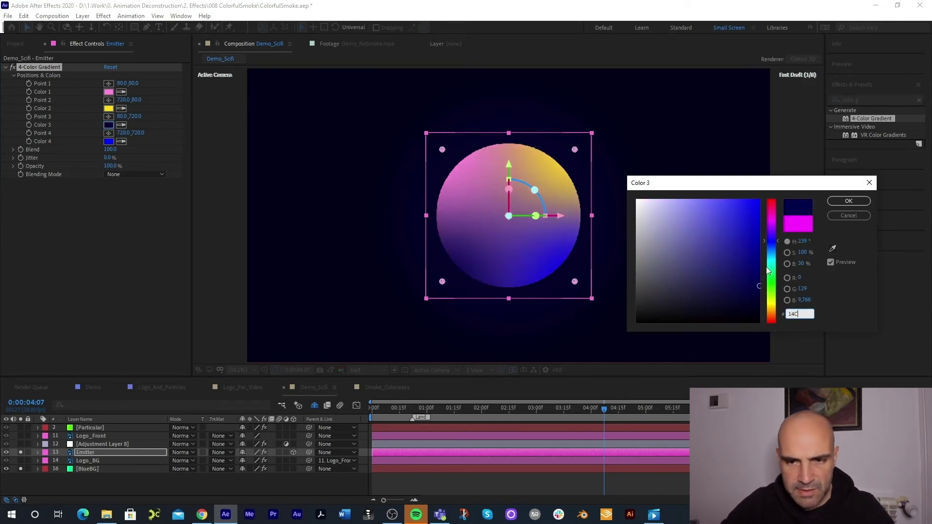
pyautogui.click(848, 201)
pyautogui.click(108, 142)
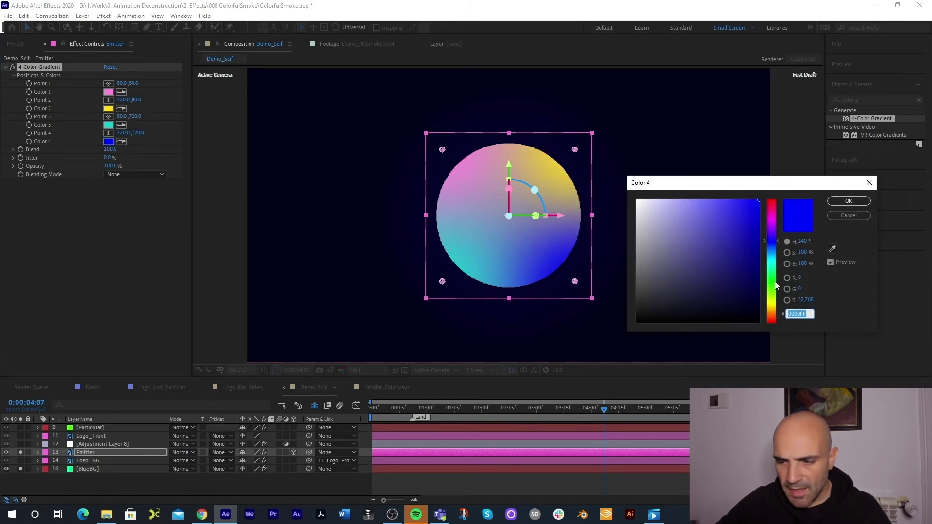
pyautogui.write('FF')
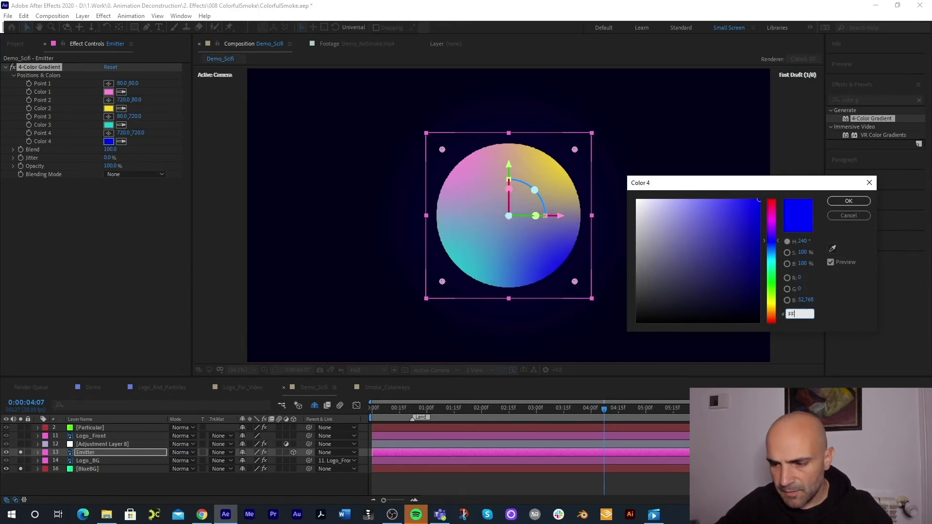
pyautogui.write('00BB')
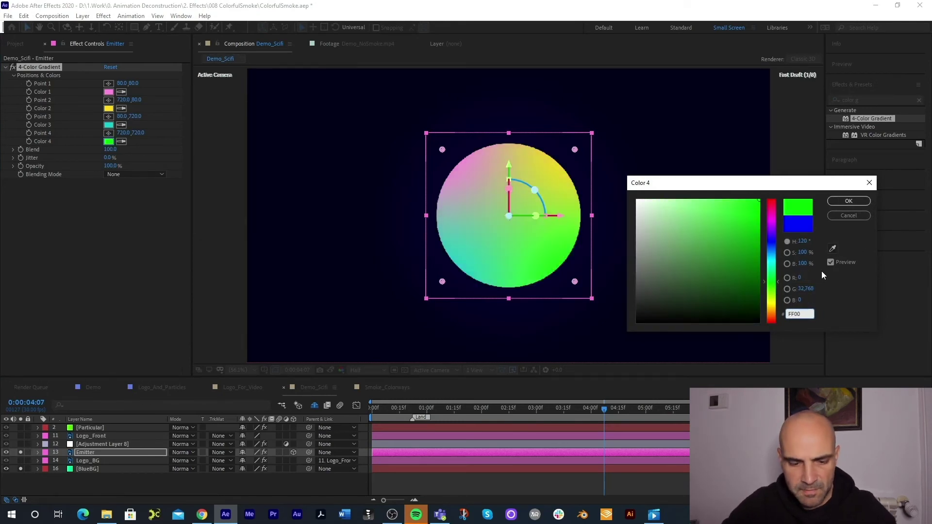
pyautogui.click(848, 201)
pyautogui.click(72, 428)
pyautogui.click(21, 428)
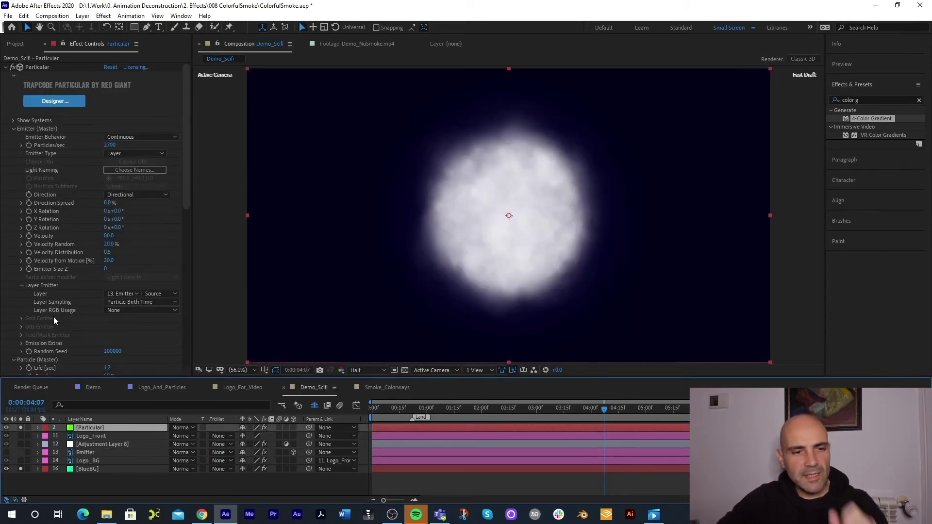
# - Set Layer RGB Usage to RGB - Particle Color and layer sampling to Effects & Masks
pyautogui.click(117, 311)
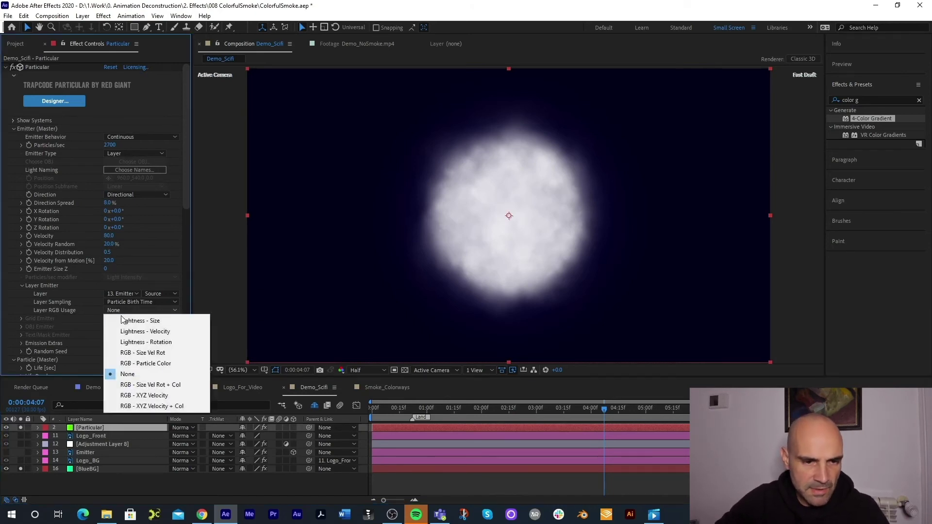
pyautogui.click(142, 364)
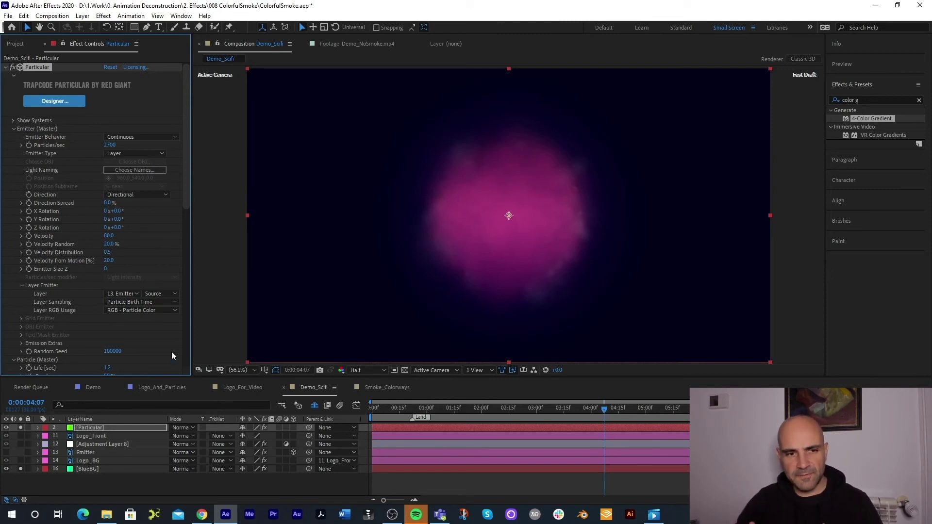
pyautogui.click(158, 293)
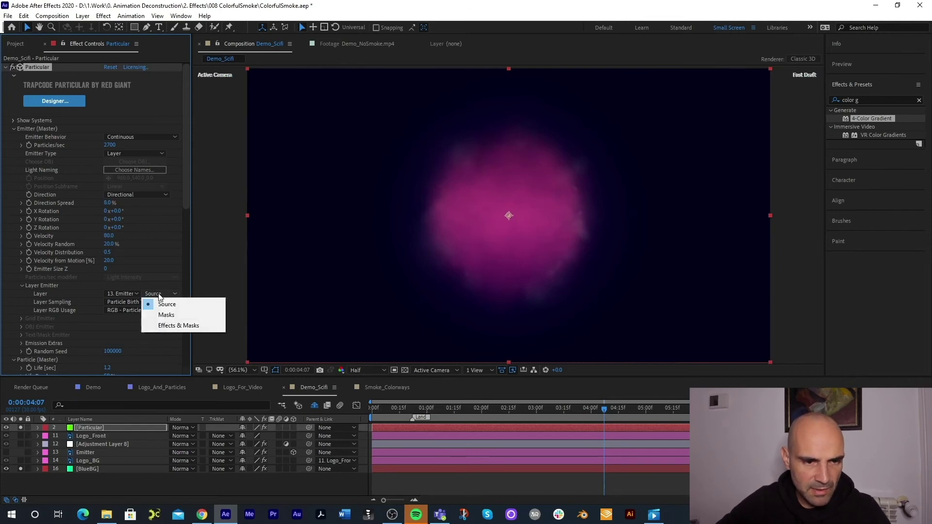
pyautogui.click(171, 326)
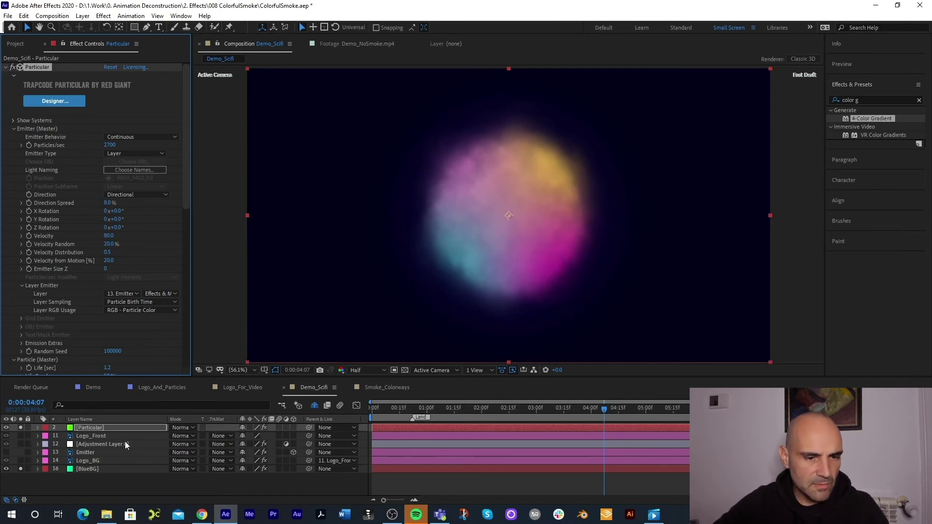
# - Drag the Emitter's gradient Points 1–4 inward onto the smoke sphere, forming four colour quadrants
pyautogui.click(89, 461)
pyautogui.click(104, 452)
pyautogui.click(31, 65)
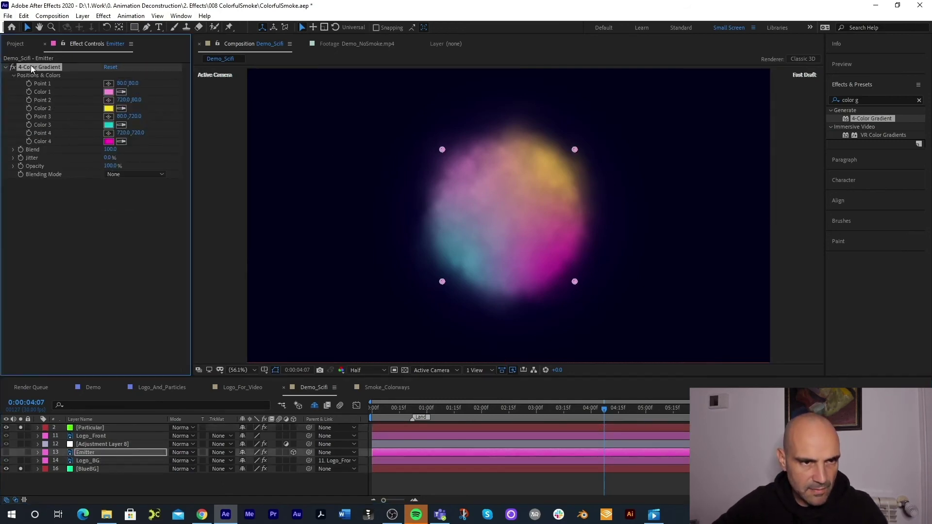
pyautogui.moveTo(442, 149); pyautogui.dragTo(475, 181)
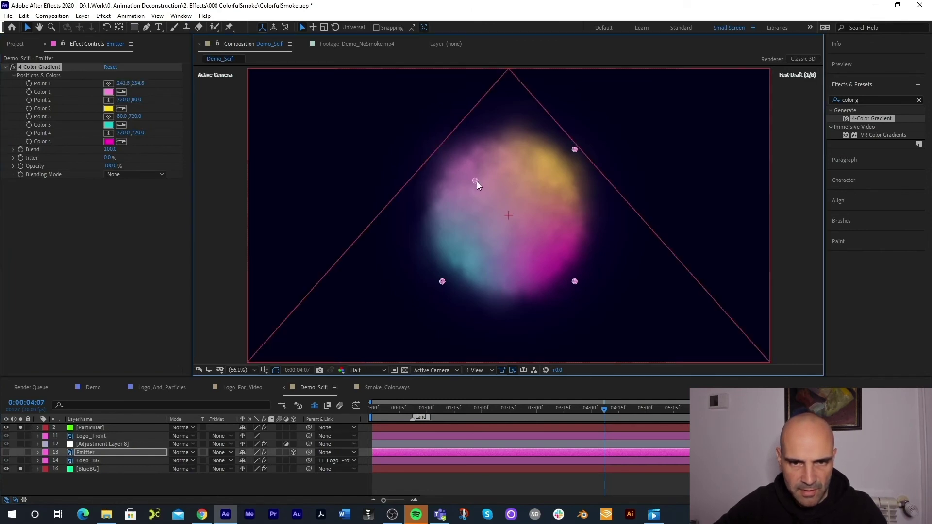
pyautogui.moveTo(555, 170); pyautogui.dragTo(539, 183)
pyautogui.moveTo(575, 282); pyautogui.dragTo(548, 250)
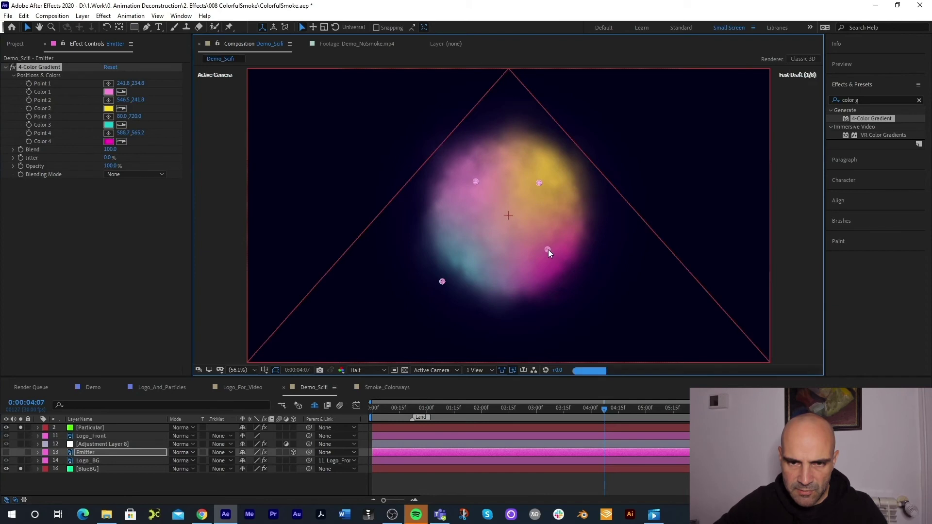
pyautogui.moveTo(441, 282); pyautogui.dragTo(478, 244)
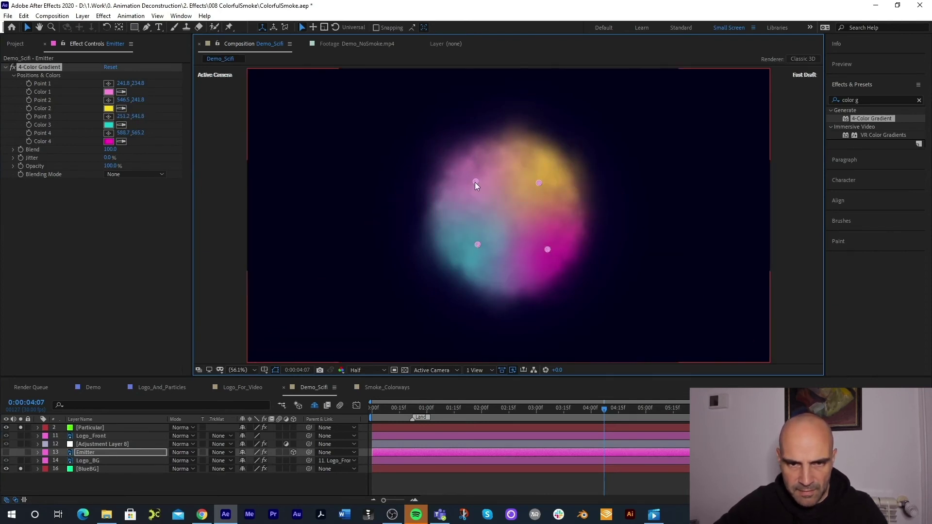
pyautogui.moveTo(475, 182); pyautogui.dragTo(481, 188)
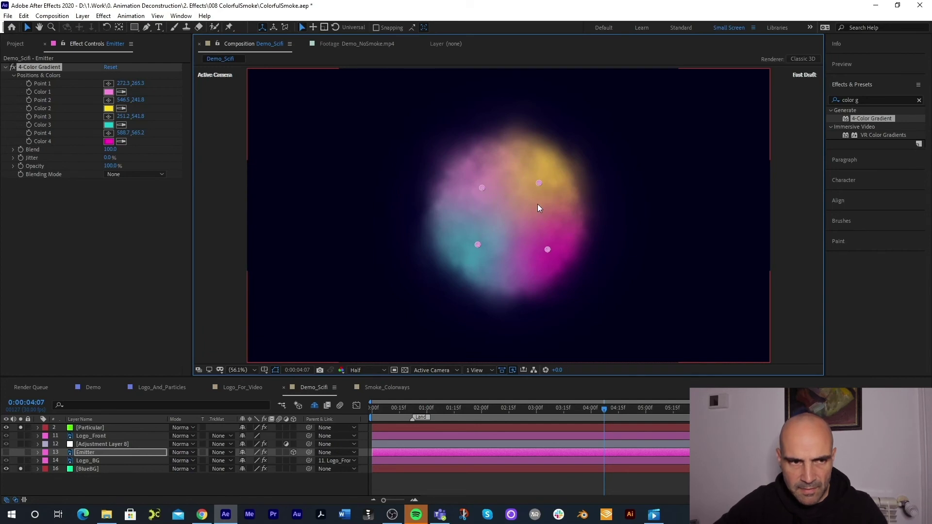
# - Add Vibrance to Particular at Vibrance 73, Saturation 12, and move the layer lower in the stack
pyautogui.click(93, 428)
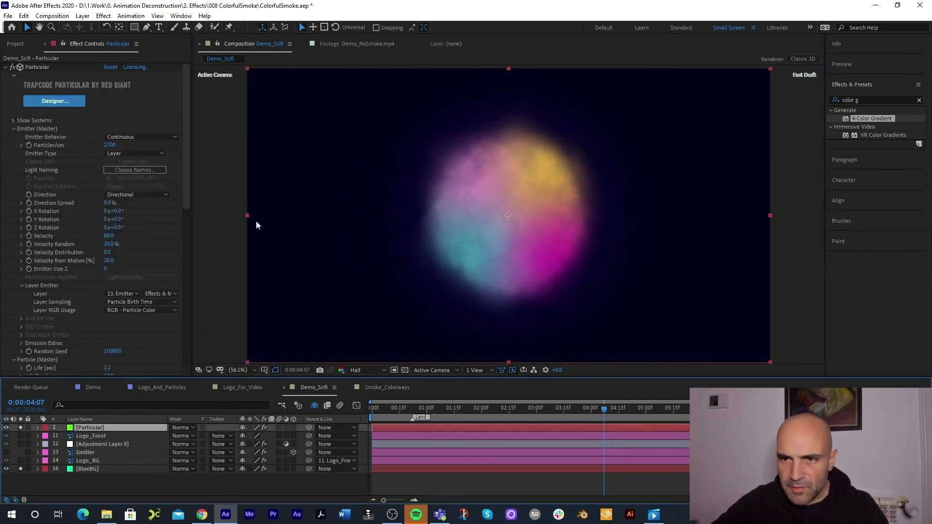
pyautogui.doubleClick(884, 100)
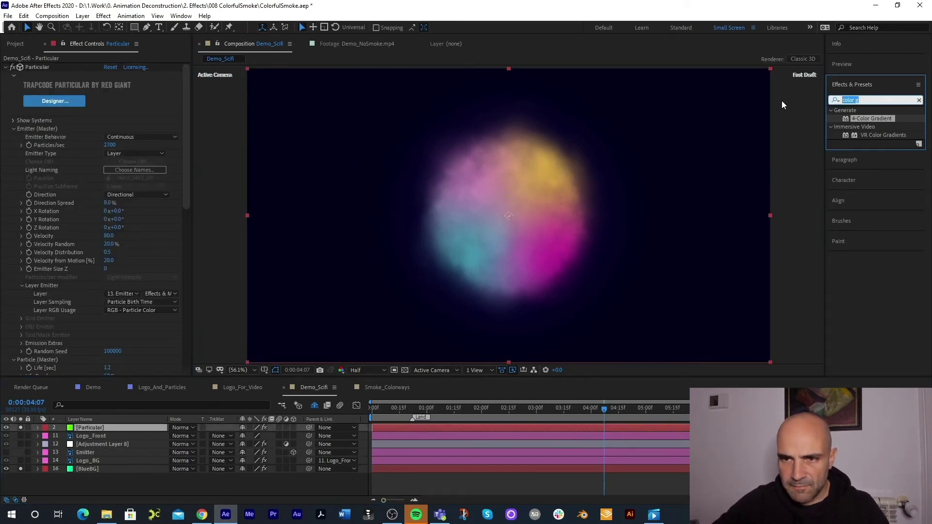
pyautogui.write('vibra')
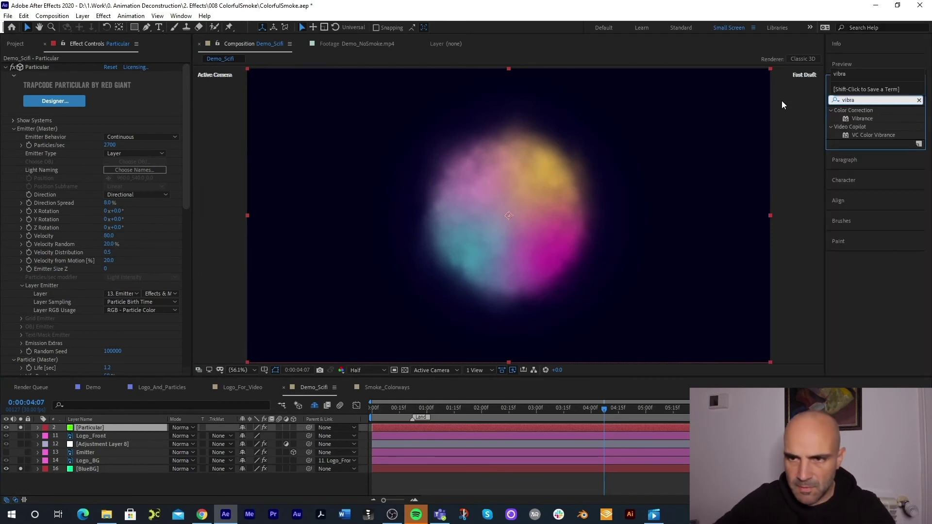
pyautogui.doubleClick(863, 119)
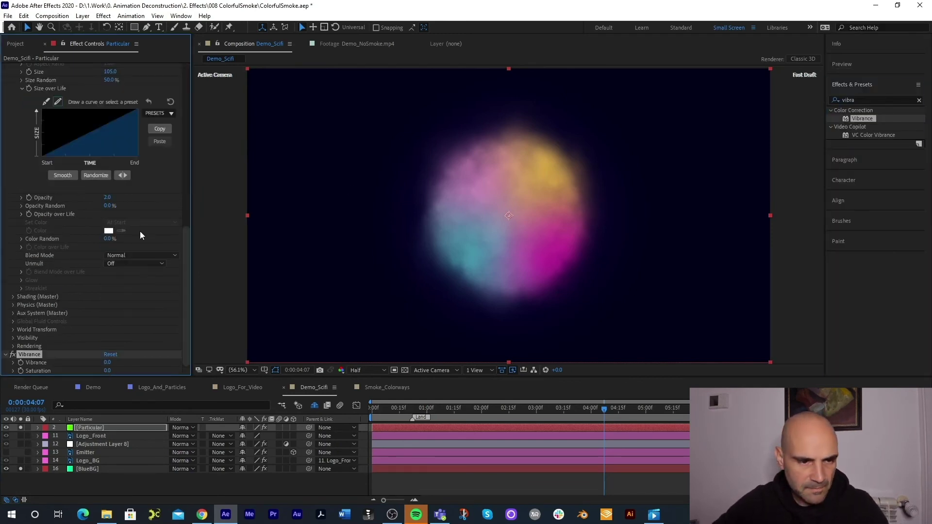
pyautogui.moveTo(108, 363)
pyautogui.mouseDown()
pyautogui.moveTo(141, 363)
pyautogui.moveTo(107, 372)
pyautogui.mouseUp()
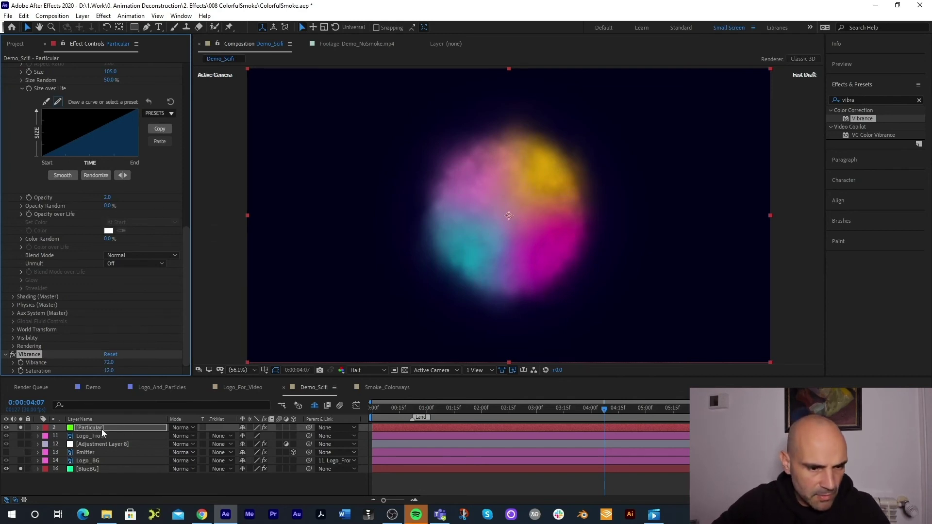
pyautogui.moveTo(101, 429); pyautogui.dragTo(124, 464)
# - Unsolo Particular and BlueBG, go to 0:00:02:26, and reveal the Emitter's rotation properties
pyautogui.click(21, 469)
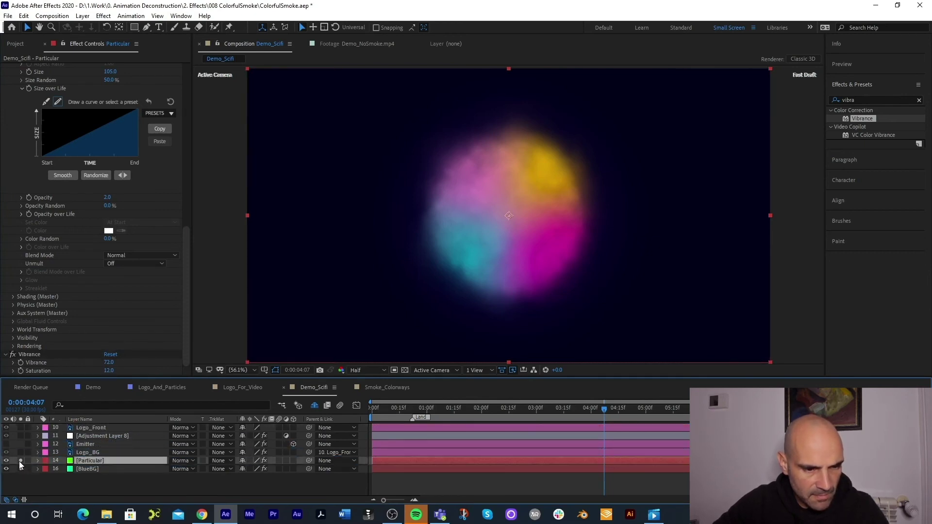
pyautogui.click(20, 460)
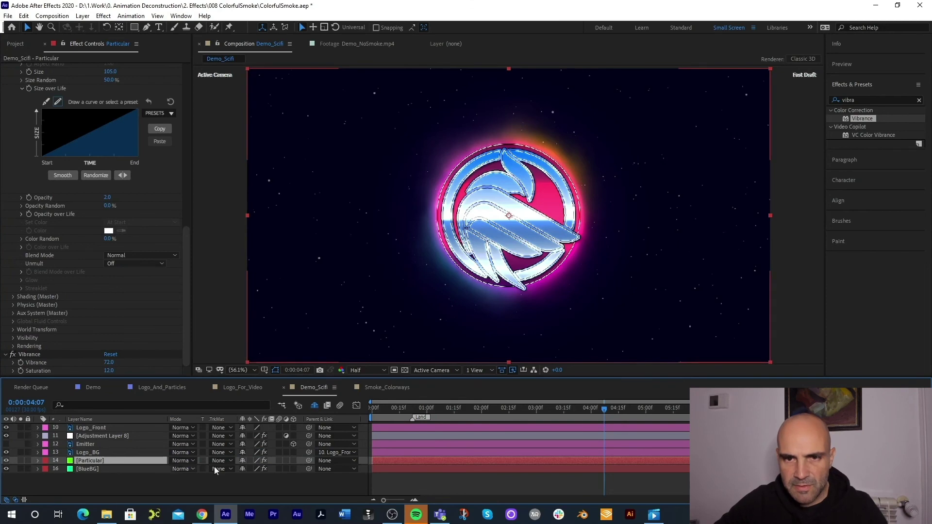
pyautogui.moveTo(613, 409); pyautogui.dragTo(529, 408)
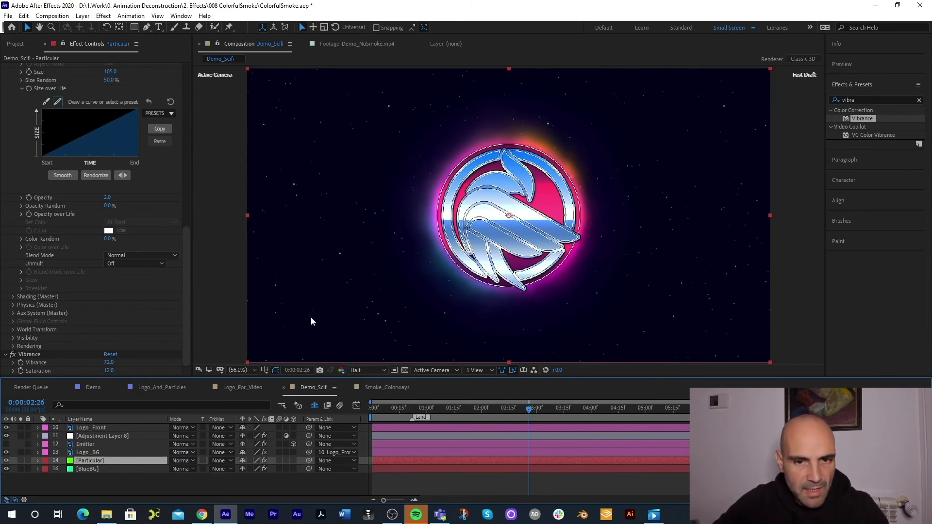
pyautogui.click(94, 453)
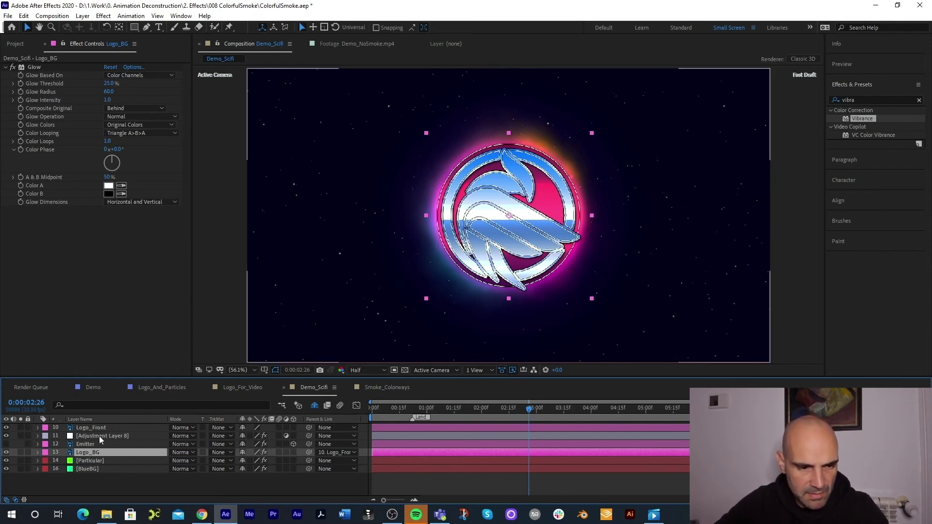
pyautogui.click(85, 444)
pyautogui.press('r')
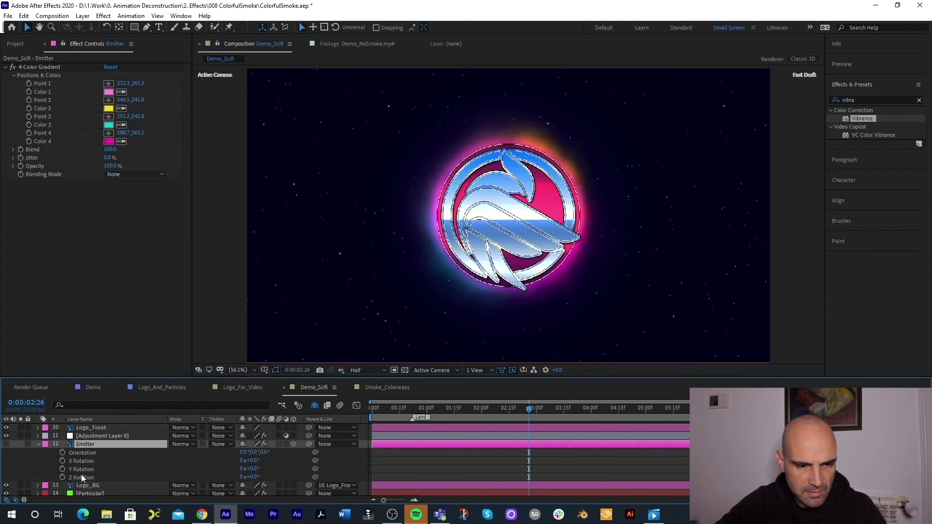
# - Solo the Emitter and keyframe its Z Rotation from 0° at 0:00 to 1x+0° near 10:00
pyautogui.click(5, 444)
pyautogui.click(21, 444)
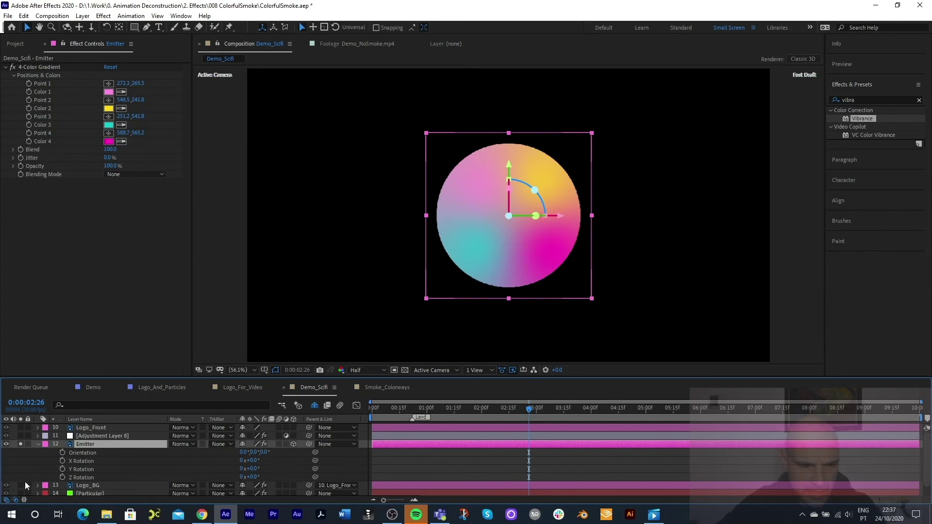
pyautogui.click(62, 477)
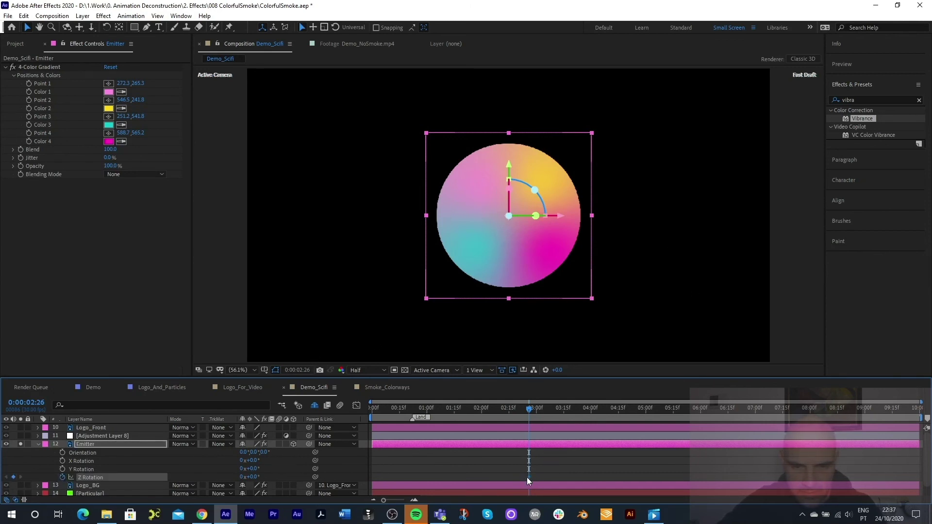
pyautogui.moveTo(528, 477); pyautogui.dragTo(380, 477)
pyautogui.moveTo(240, 477); pyautogui.dragTo(294, 498)
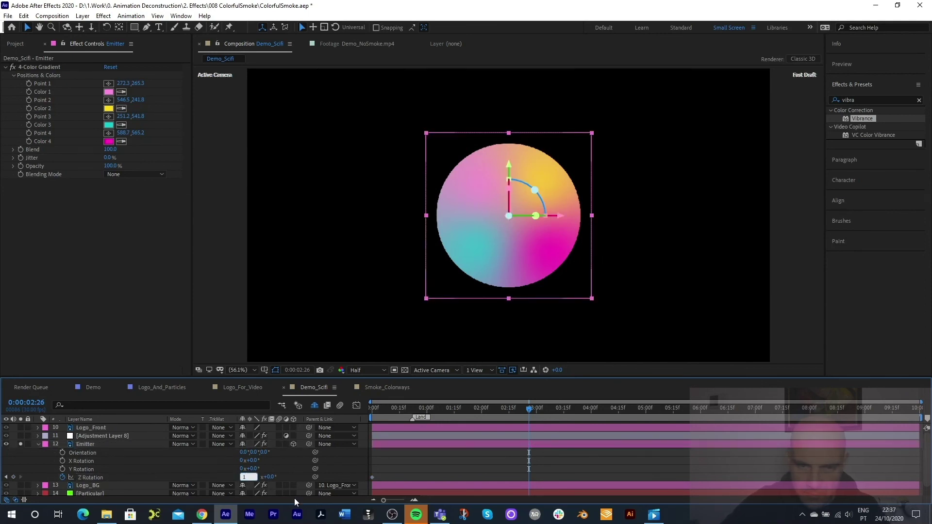
pyautogui.moveTo(529, 478); pyautogui.dragTo(913, 473)
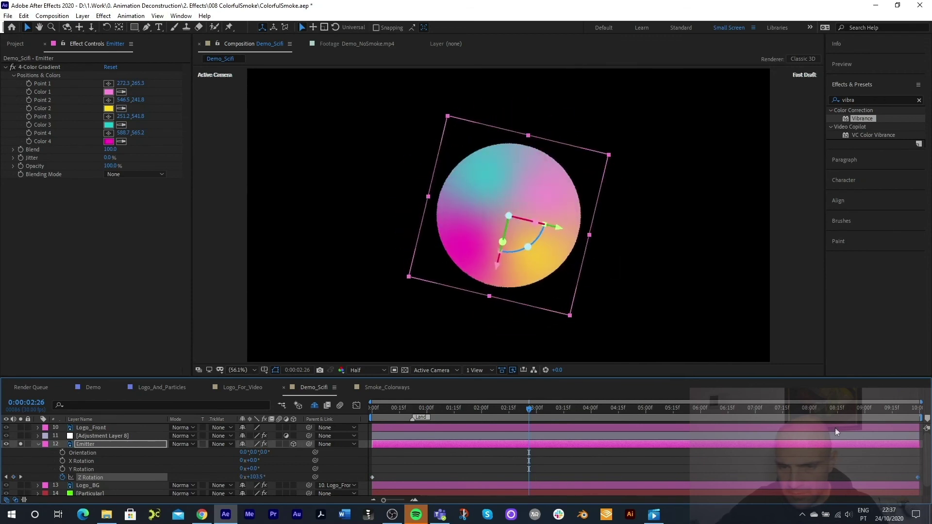
# - Hide the Emitter again and scrub the timeline to check the spinning colours behind the logo
pyautogui.moveTo(537, 417)
pyautogui.mouseDown()
pyautogui.moveTo(462, 412)
pyautogui.moveTo(636, 429)
pyautogui.moveTo(785, 427)
pyautogui.moveTo(522, 417)
pyautogui.mouseUp()
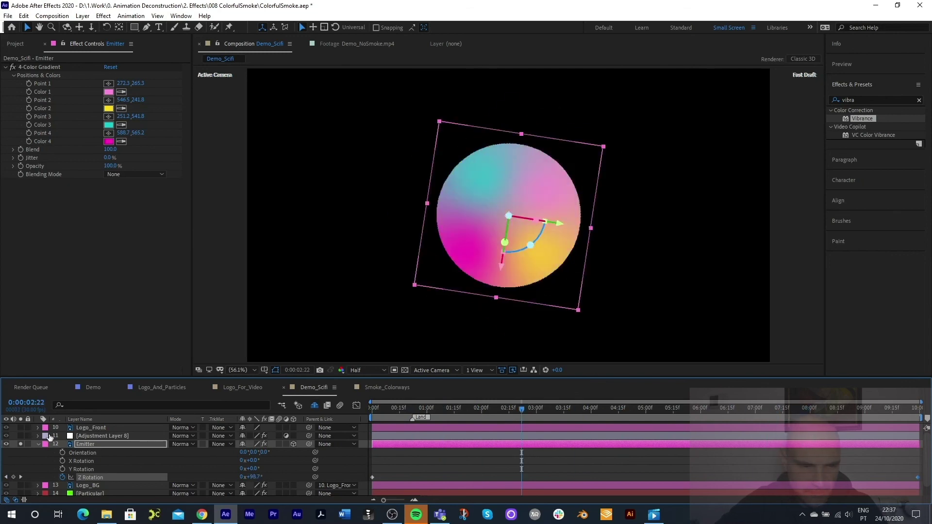
pyautogui.click(6, 444)
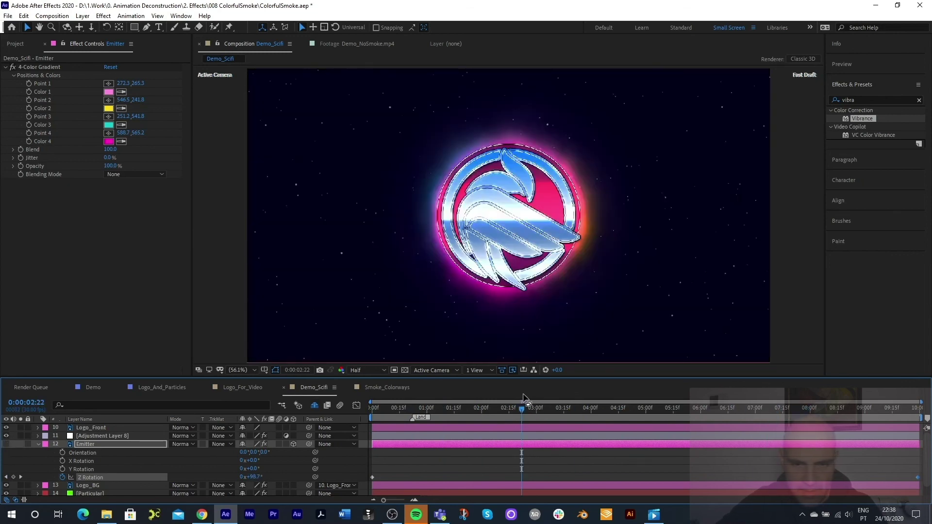
pyautogui.moveTo(523, 409); pyautogui.dragTo(680, 409)
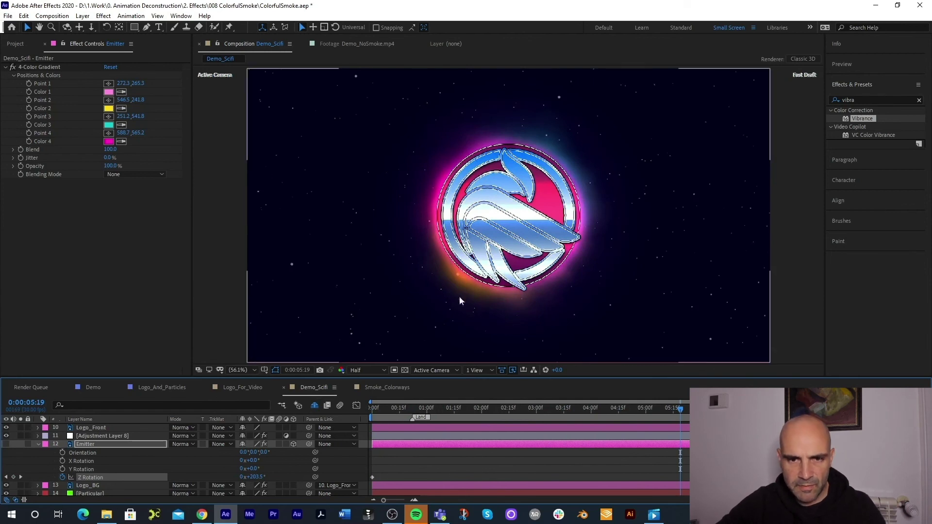
# - Move the Particular layer's bar so the smoke starts at 0:00:00:22
pyautogui.click(104, 445)
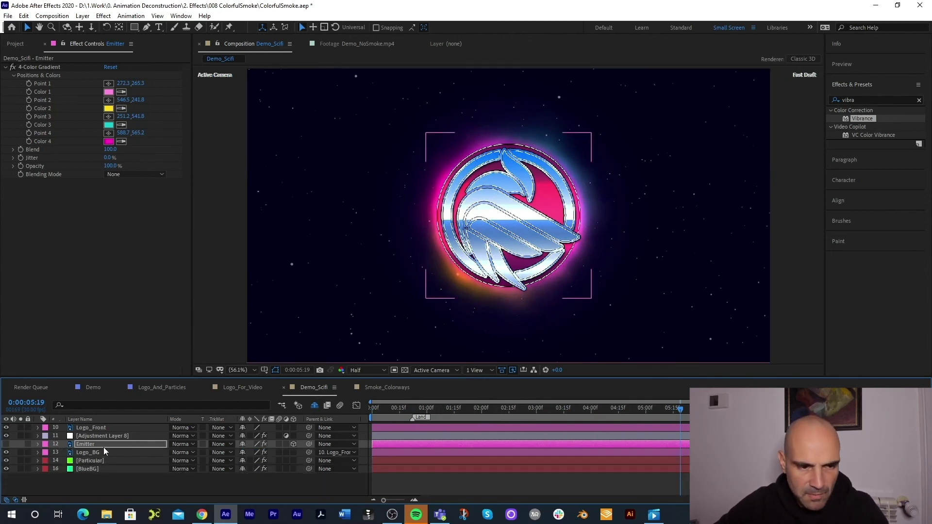
pyautogui.click(499, 426)
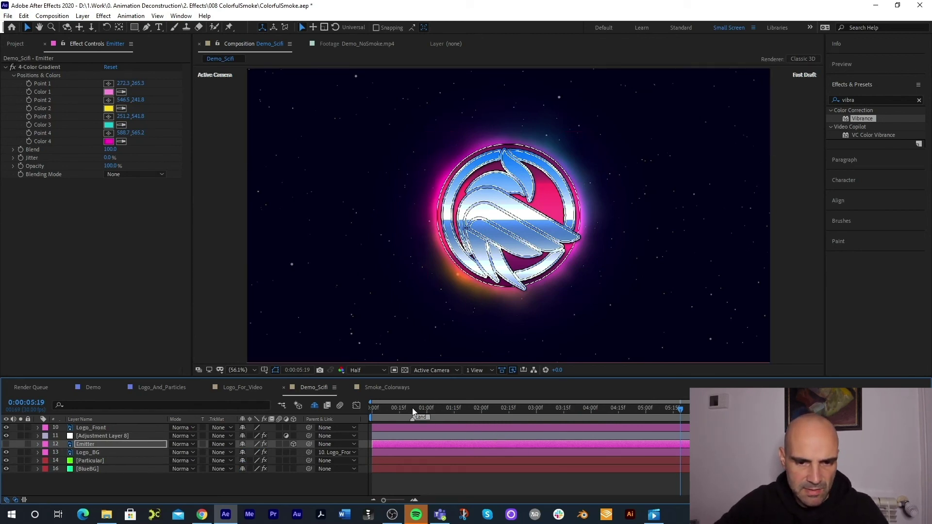
pyautogui.click(412, 407)
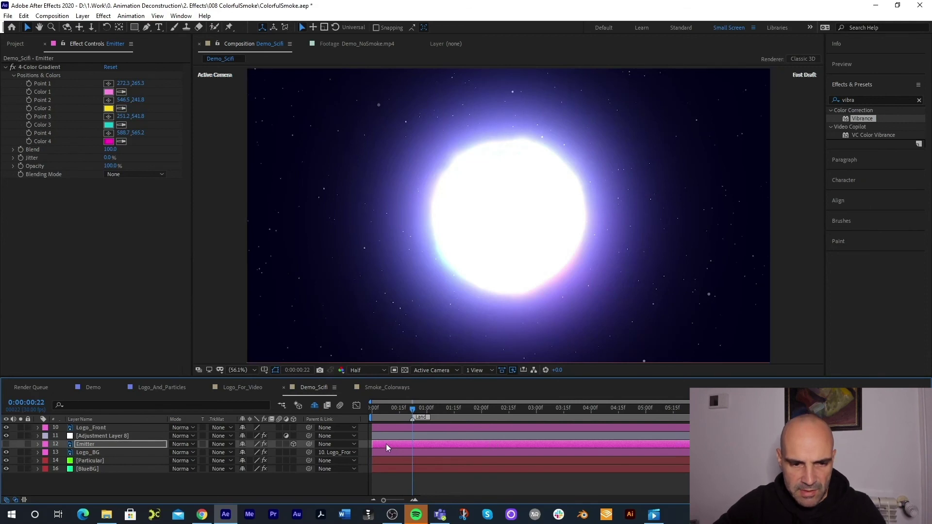
pyautogui.click(380, 460)
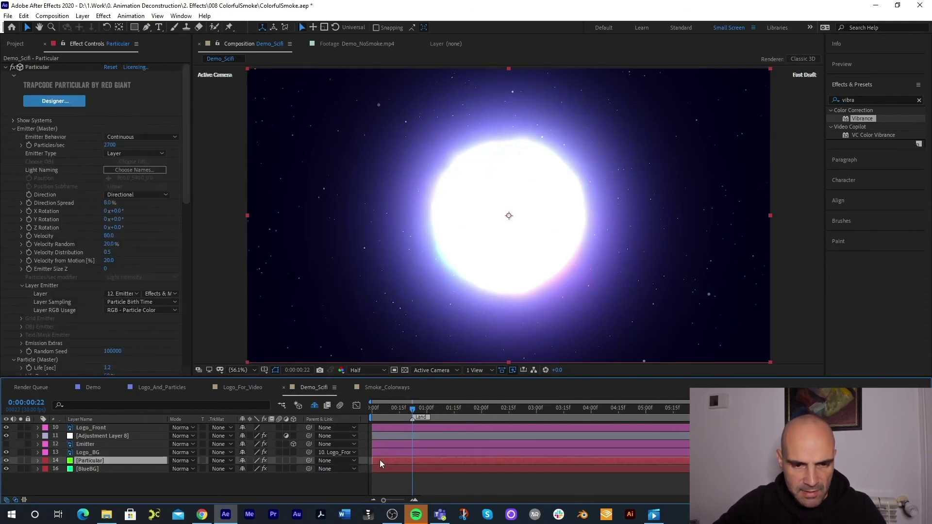
pyautogui.moveTo(380, 459); pyautogui.dragTo(423, 460)
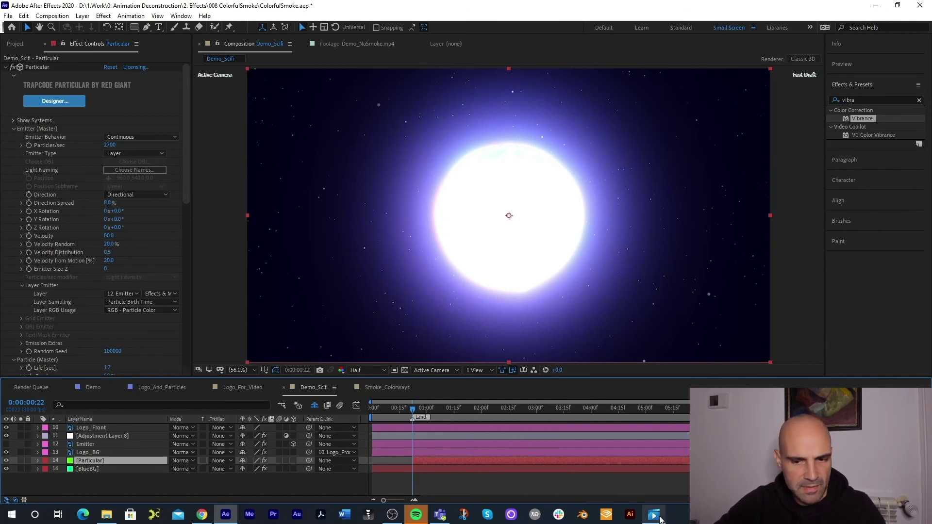
# - Play a RAM preview of the composition to watch the colourful smoke spin behind the logo
pyautogui.press('space')
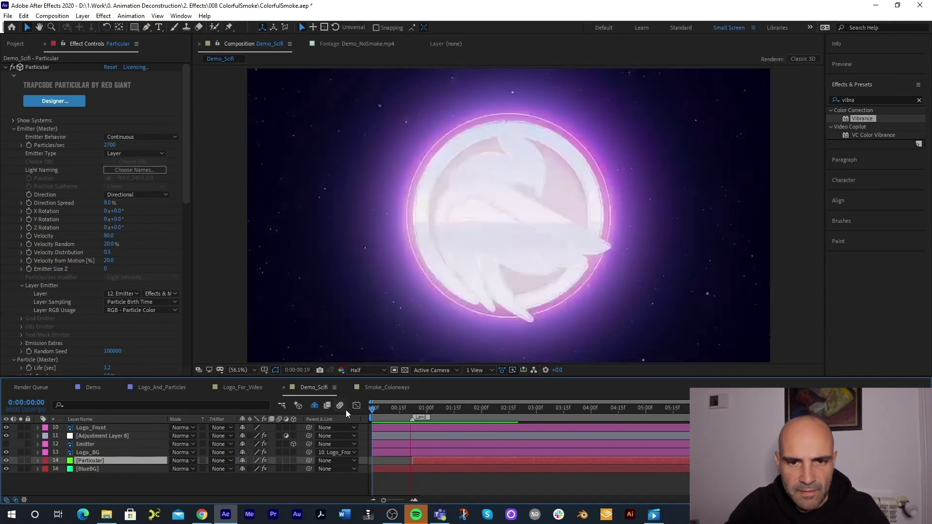